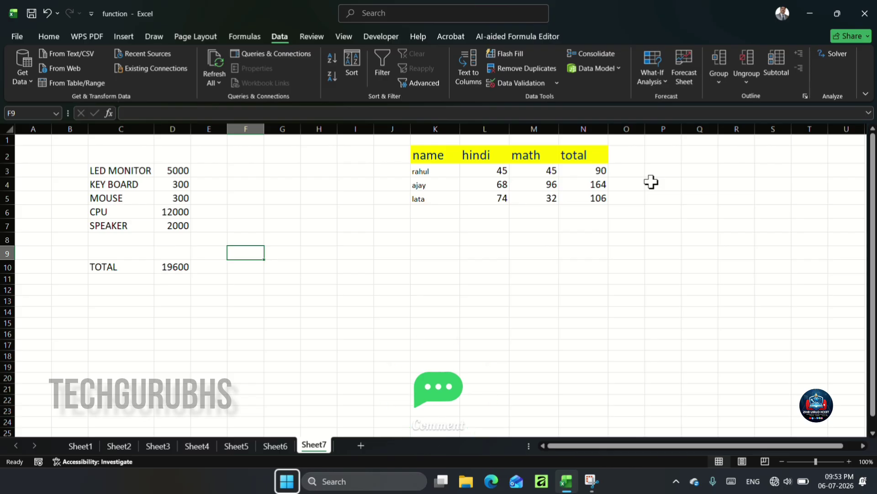
click(670, 88)
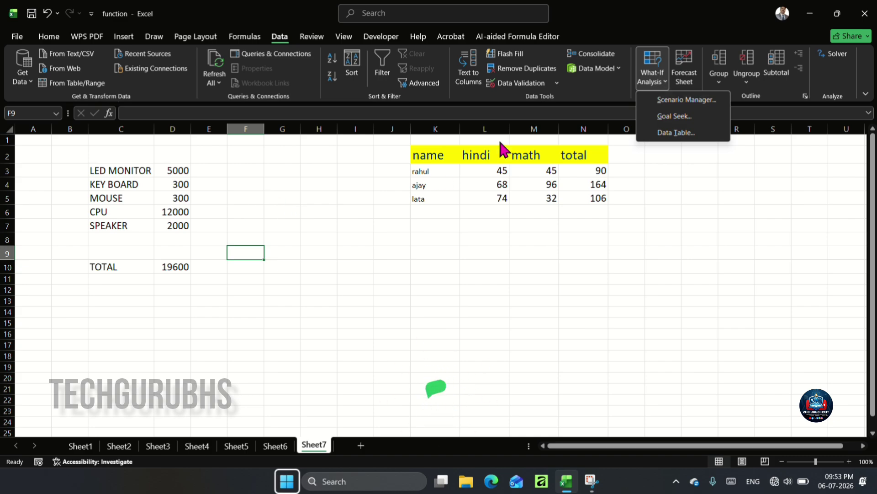
click(294, 212)
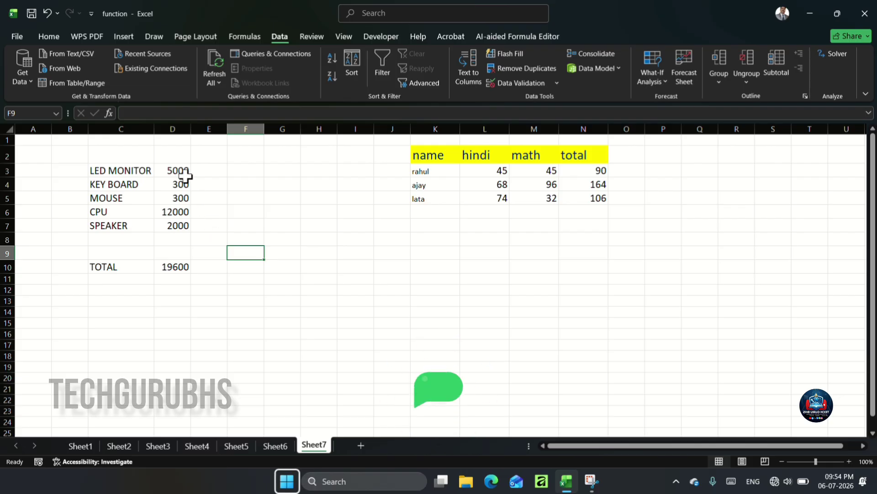
Step: Select the item prices in D3:D7 and open the Scenario Manager for them
drag(182, 174, 183, 223)
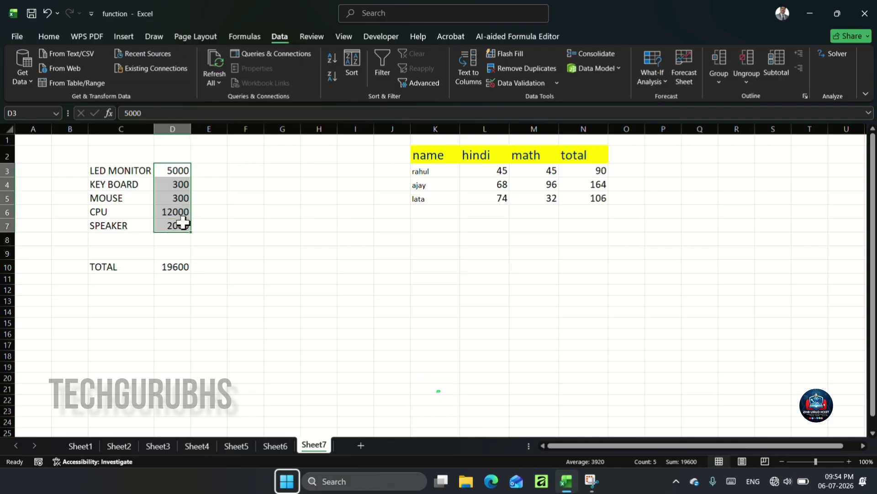
click(664, 85)
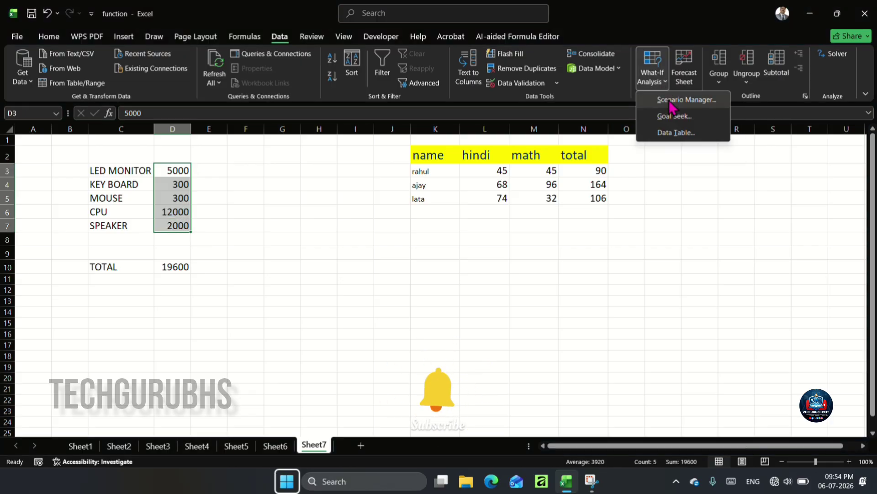
click(672, 101)
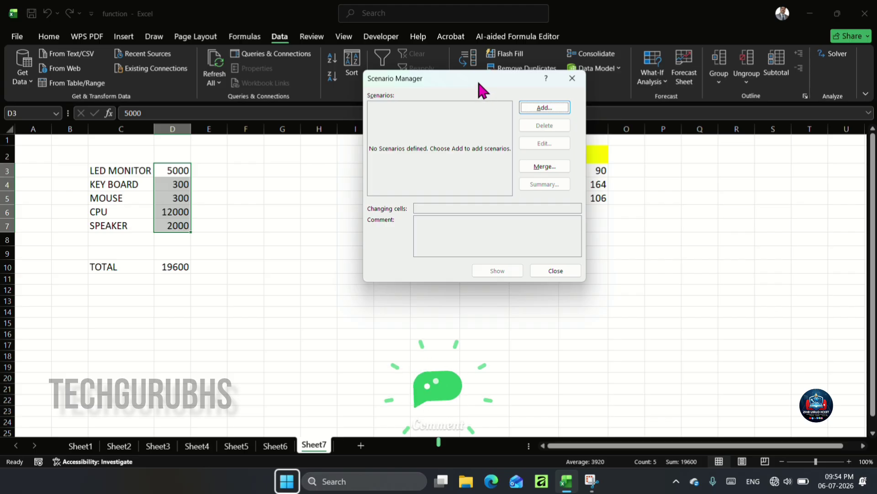
drag(431, 108, 410, 109)
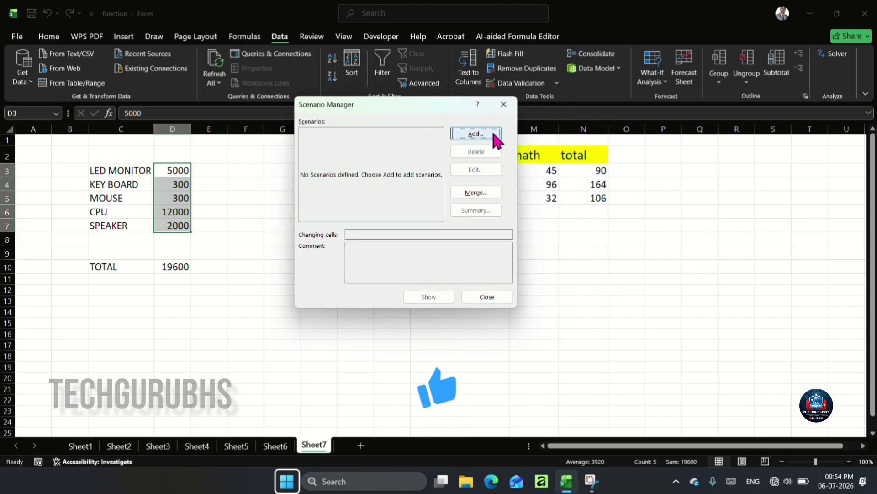
Step: Add a scenario named "highest price" with D3:D7 as its changing cells
click(465, 132)
drag(380, 114, 396, 122)
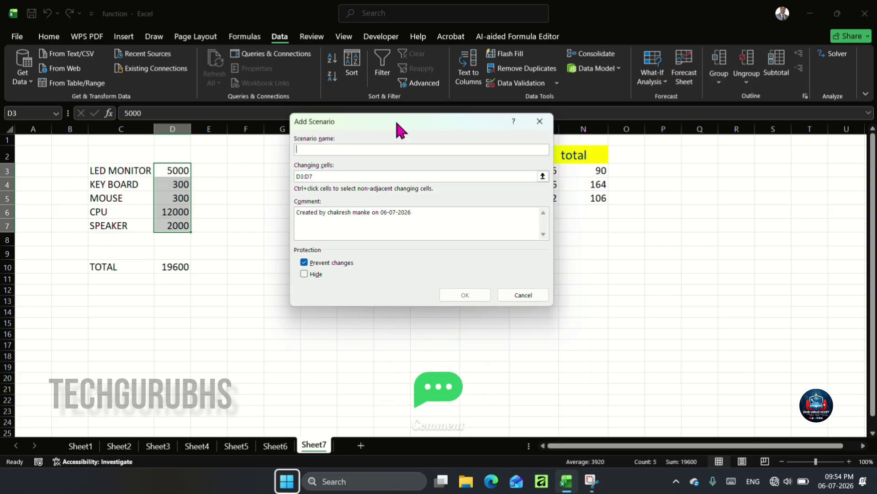
text(h)
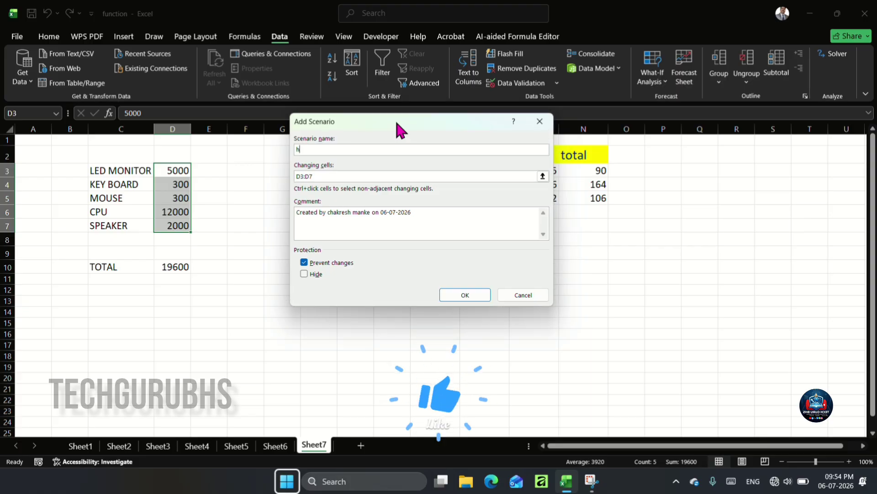
text(igh)
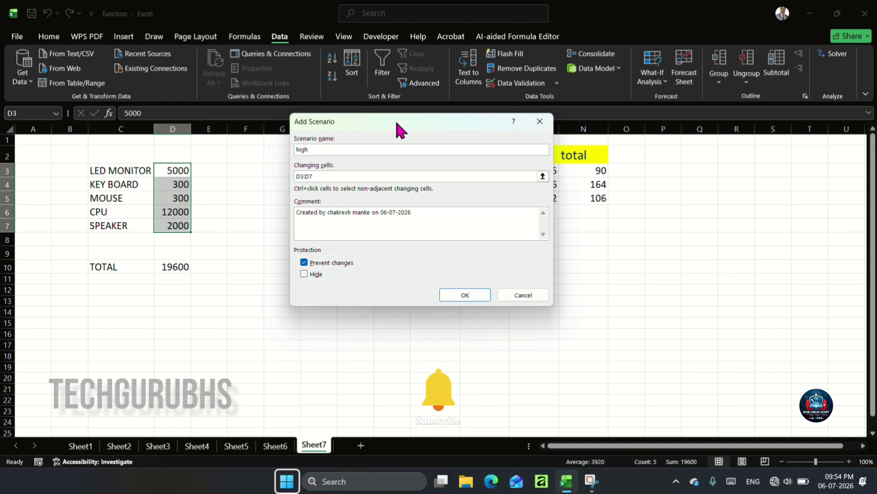
text(est pricw)
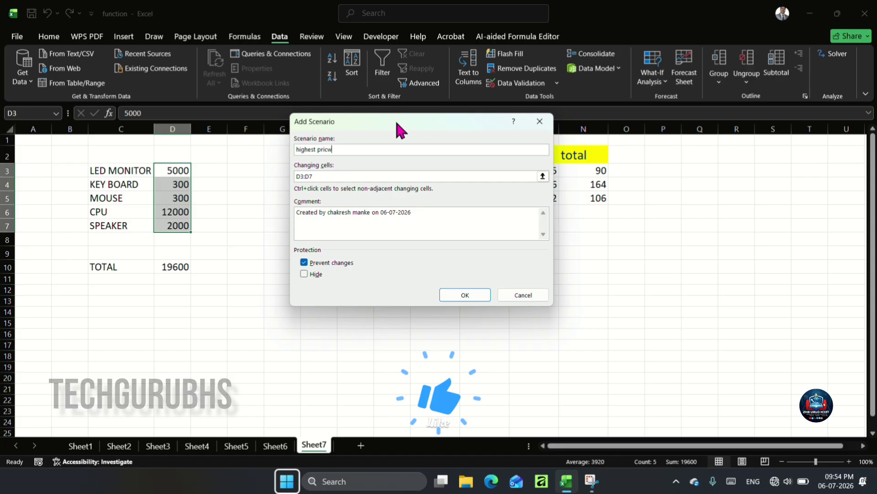
key(BackSpace)
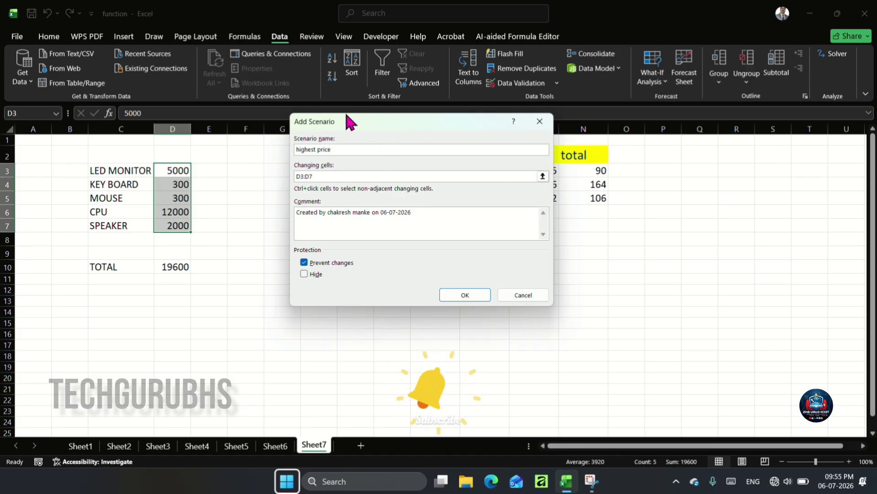
click(465, 295)
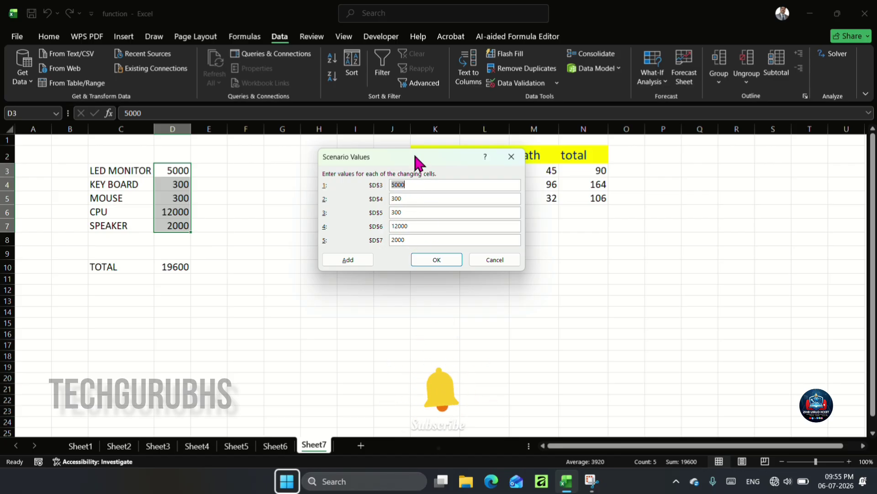
Step: Set the highest price scenario's values to D3 7000, D4 400, D5 400, D6 16000 and D7 3000, and save it
drag(415, 156, 345, 154)
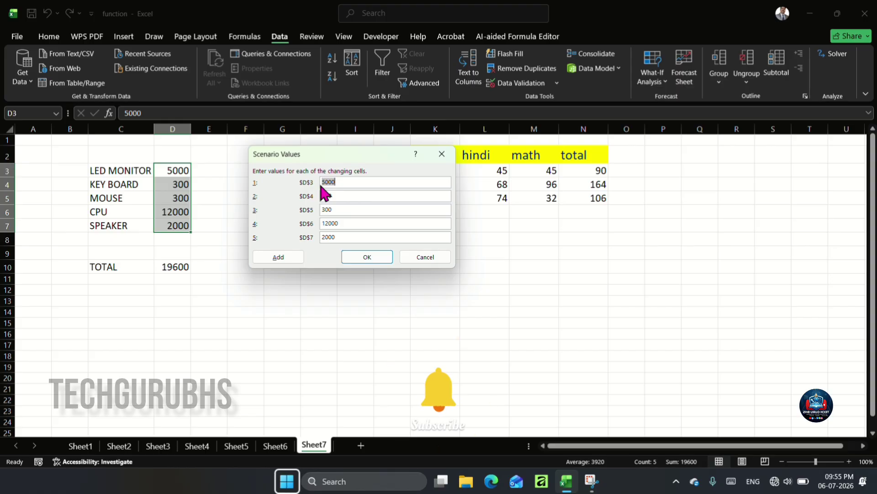
text(7000)
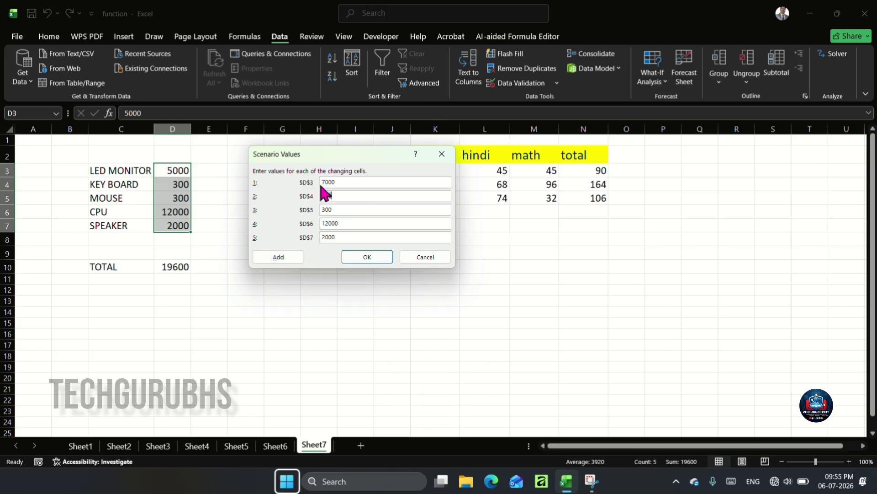
key(Tab)
text(400)
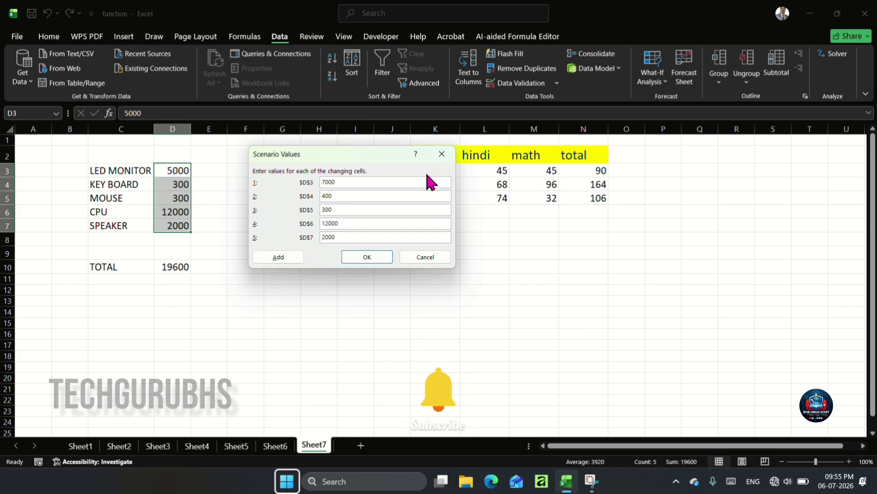
key(Tab)
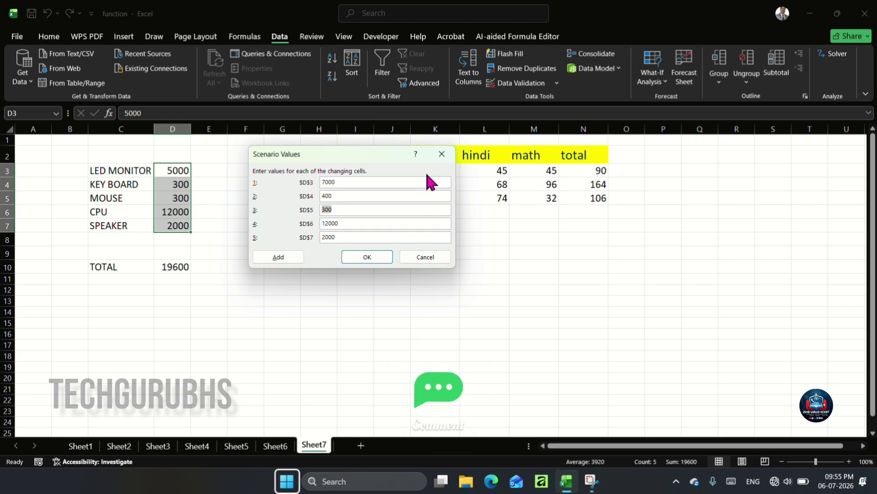
text(400)
key(Tab)
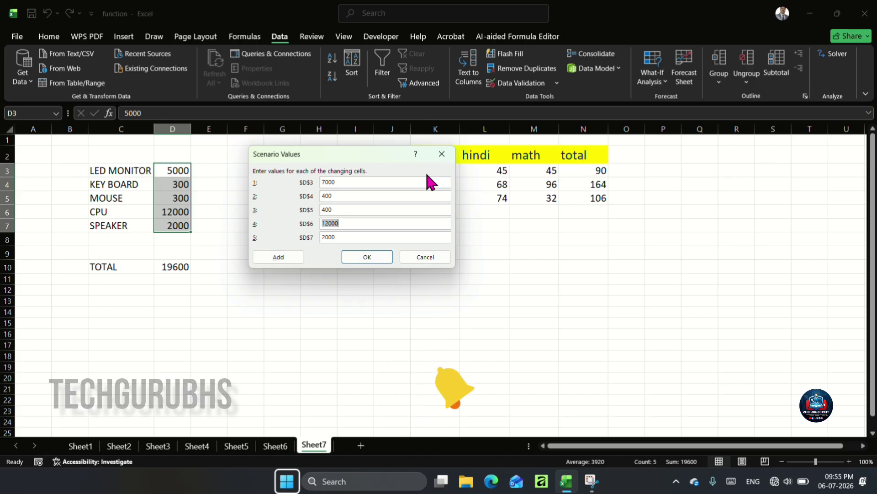
text(16000)
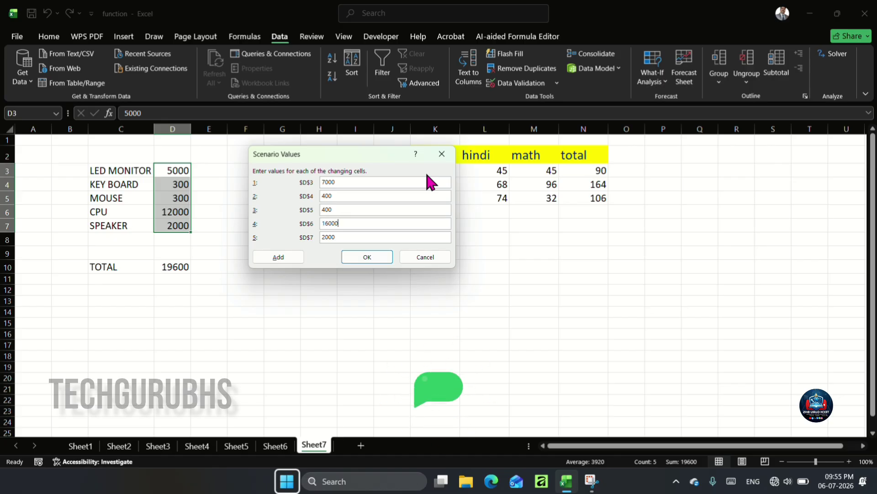
key(Tab)
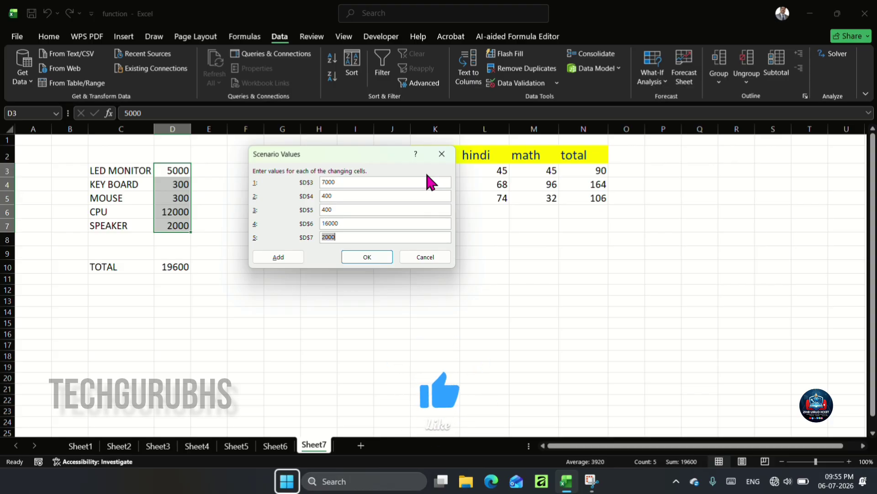
text(3000)
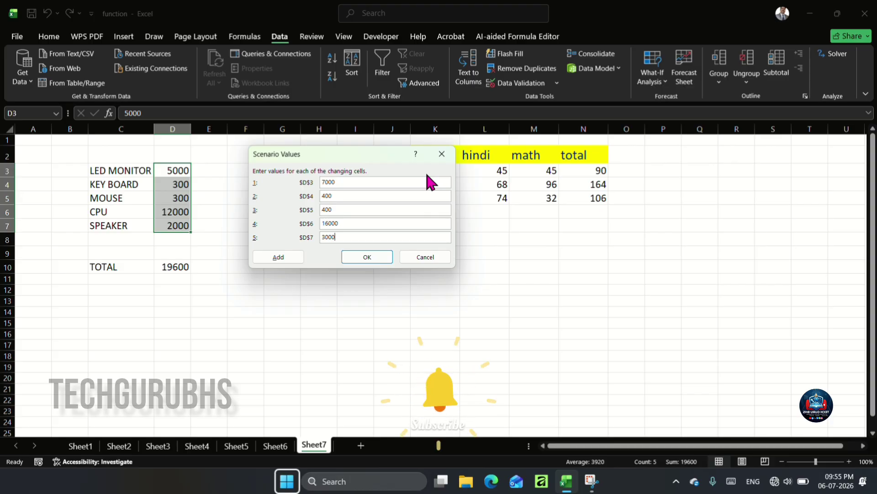
click(370, 257)
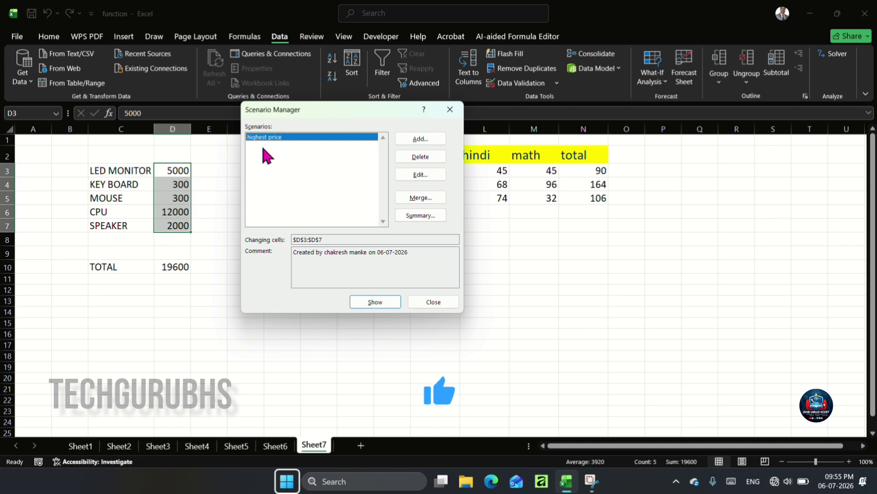
Step: Add a second scenario named "lowest price" for the same changing cells D3:D7
click(418, 145)
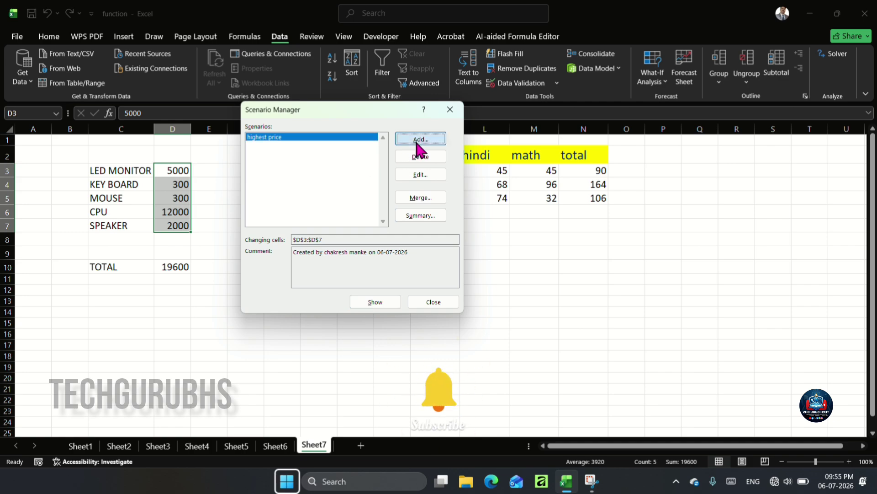
text(lo)
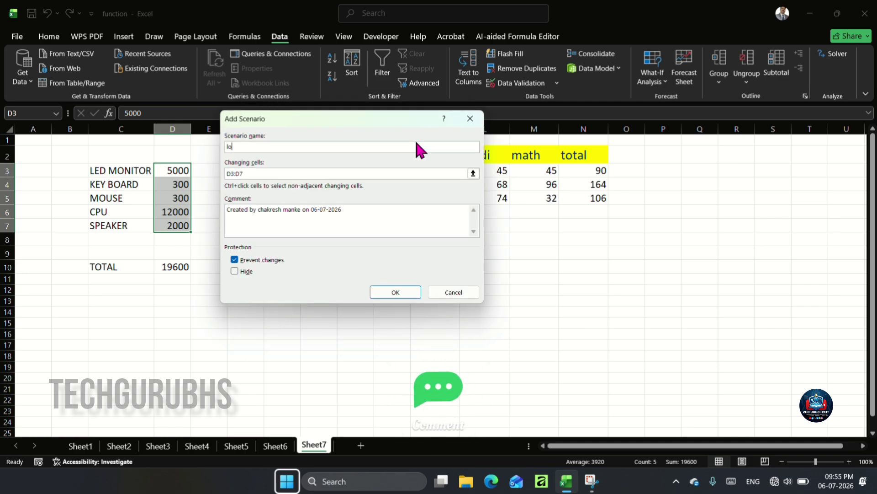
text(wes)
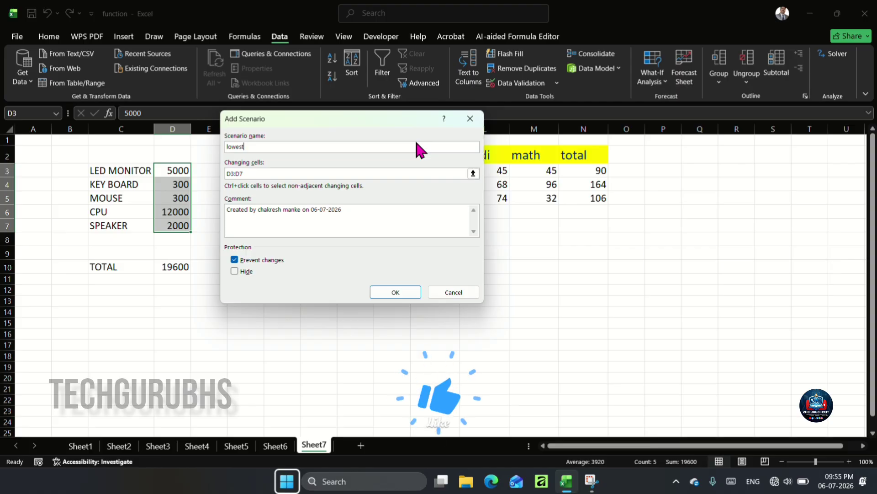
text(t price)
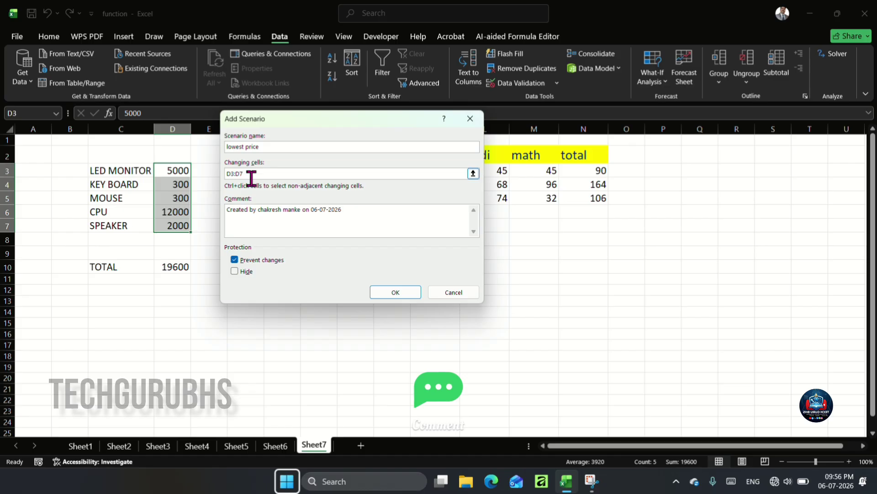
click(393, 293)
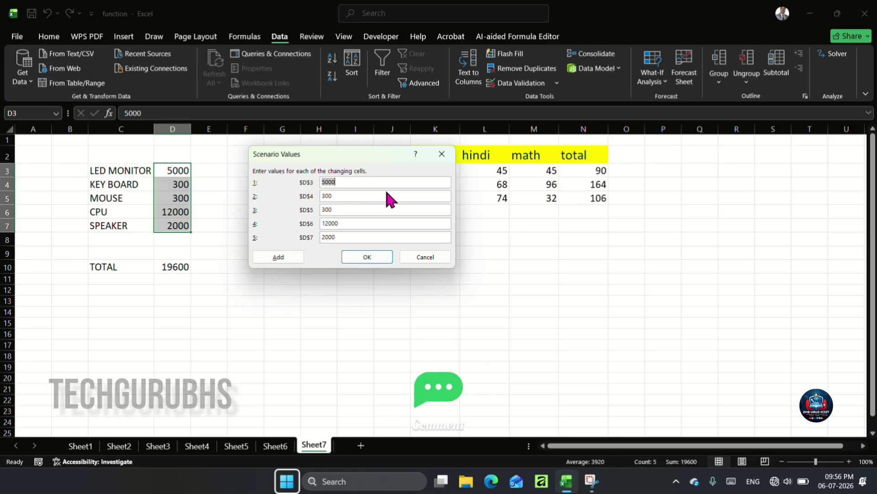
Step: Set the lowest price scenario's values to D3 3000, D4 150, D5 150, D6 9000 and D7 1000, and save it
text(3000)
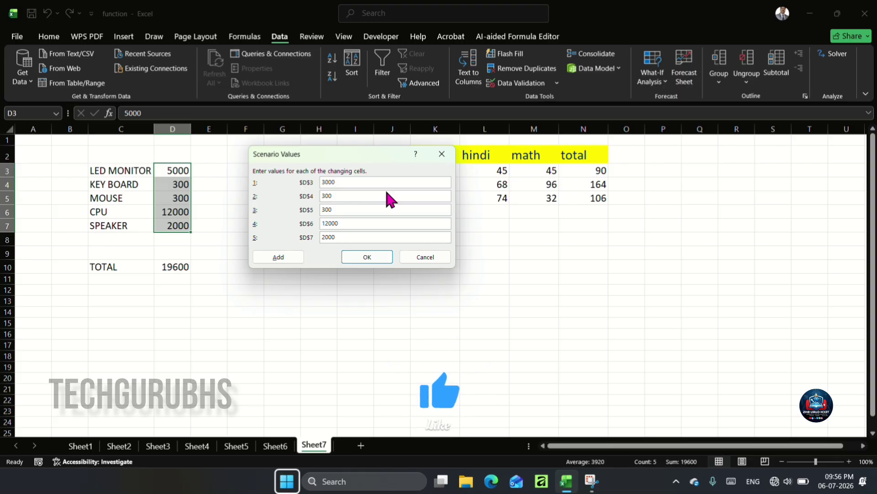
key(Tab)
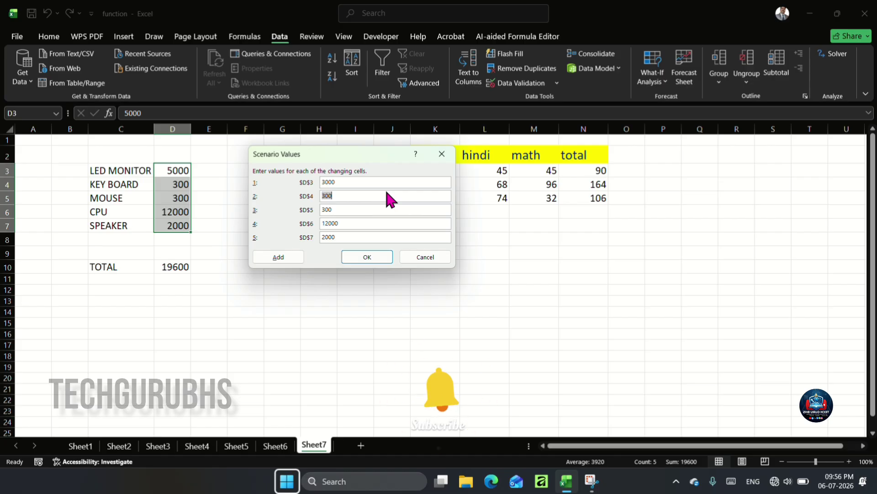
text(150)
key(Tab)
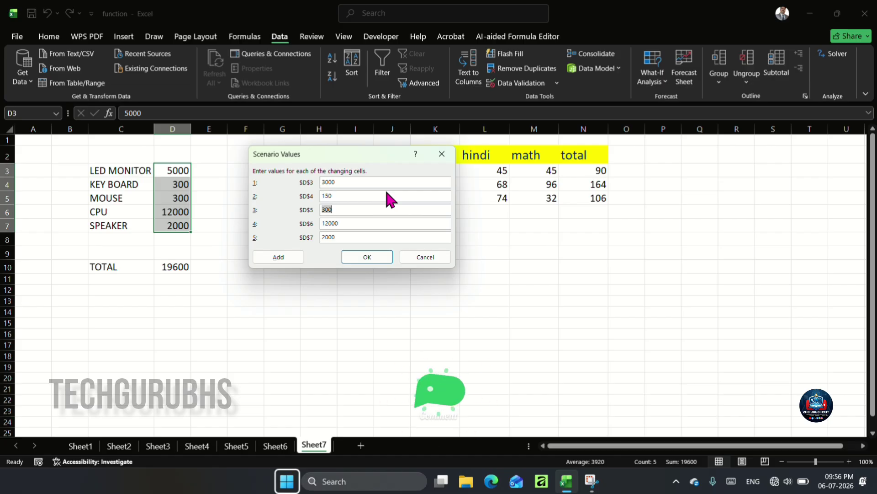
text(150)
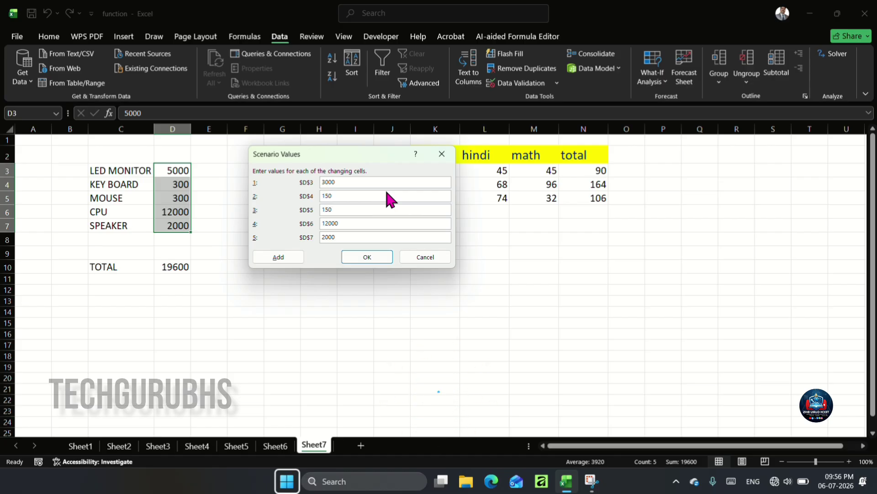
key(Tab)
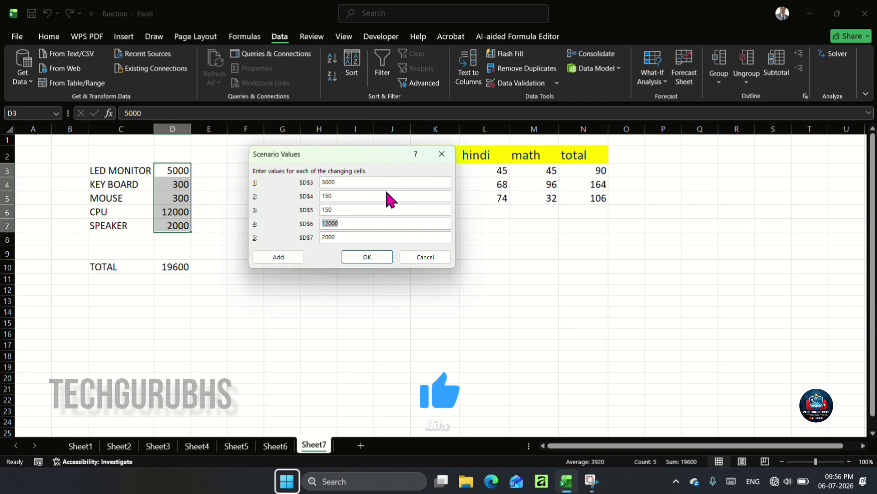
text(9000)
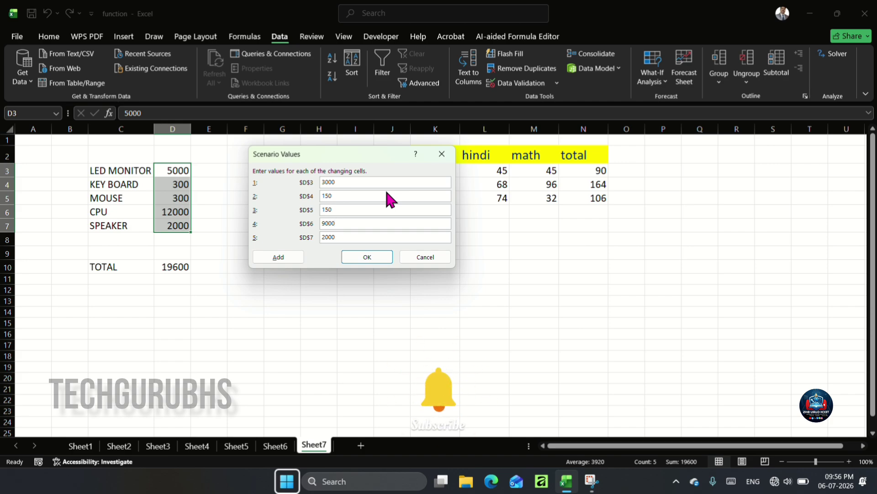
key(Tab)
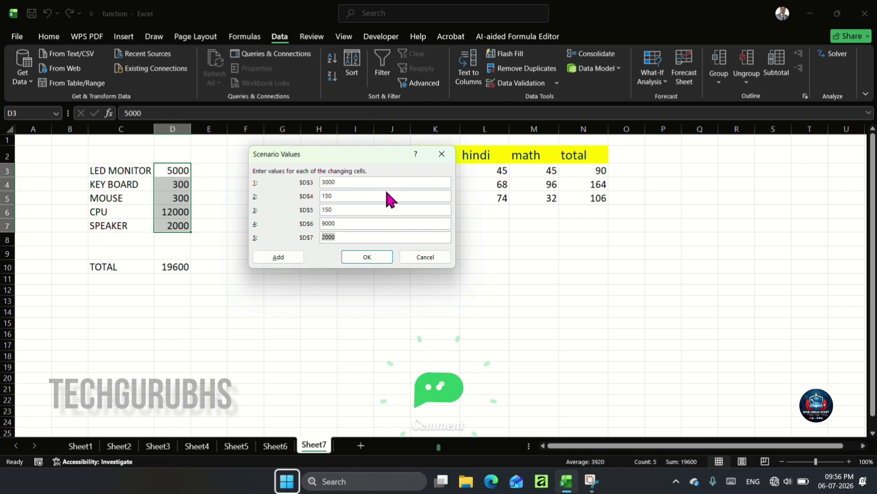
text(1000)
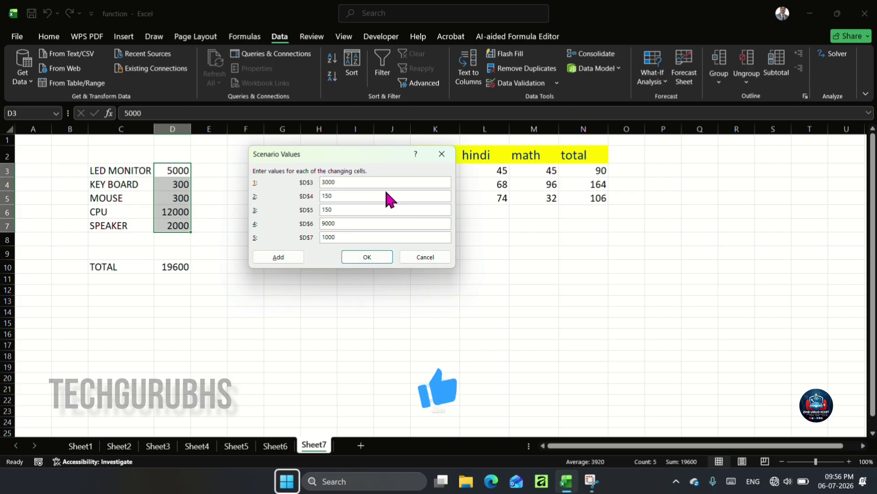
click(365, 257)
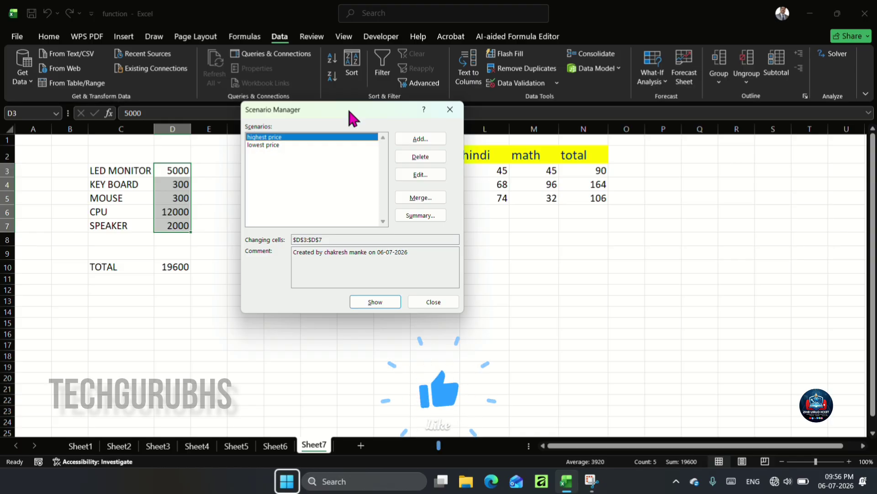
Step: Generate a scenario summary report of the saved price scenarios with D10 as the result cell
drag(347, 108, 383, 109)
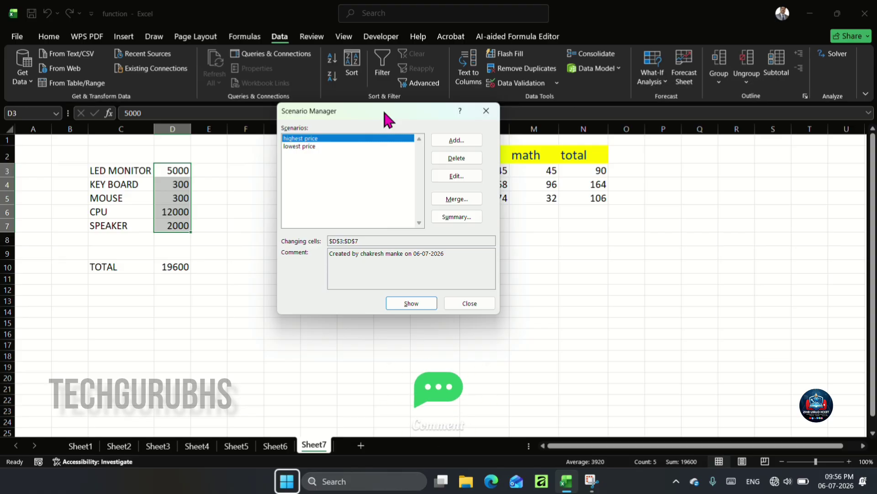
click(457, 217)
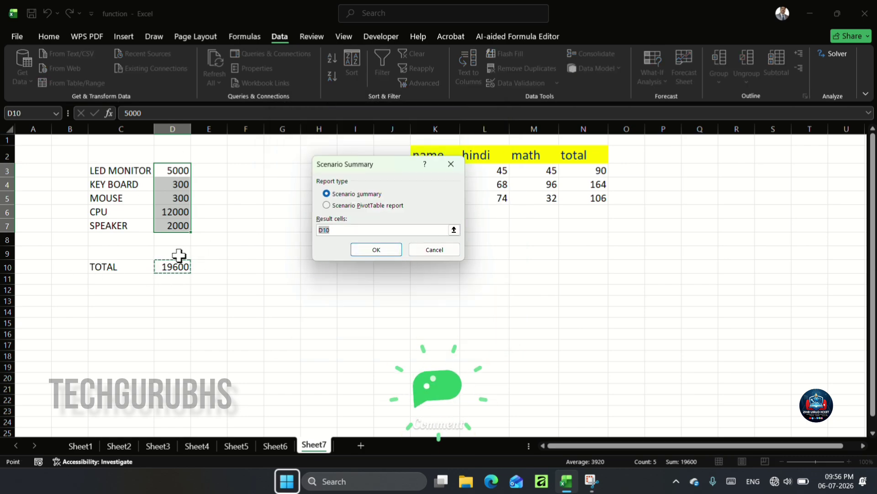
click(387, 248)
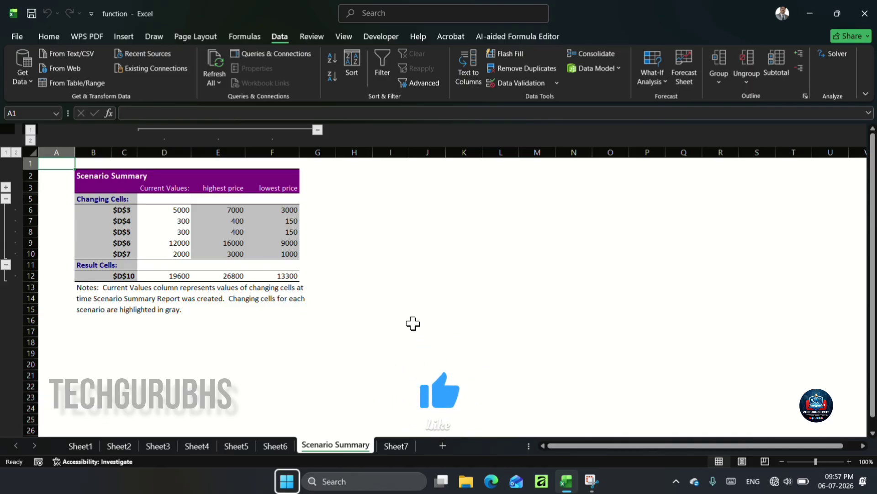
Step: On Sheet7, change the marks in the student table: L4 to 40, M4 to 35, L5 to 30 and M5 to 35
click(396, 447)
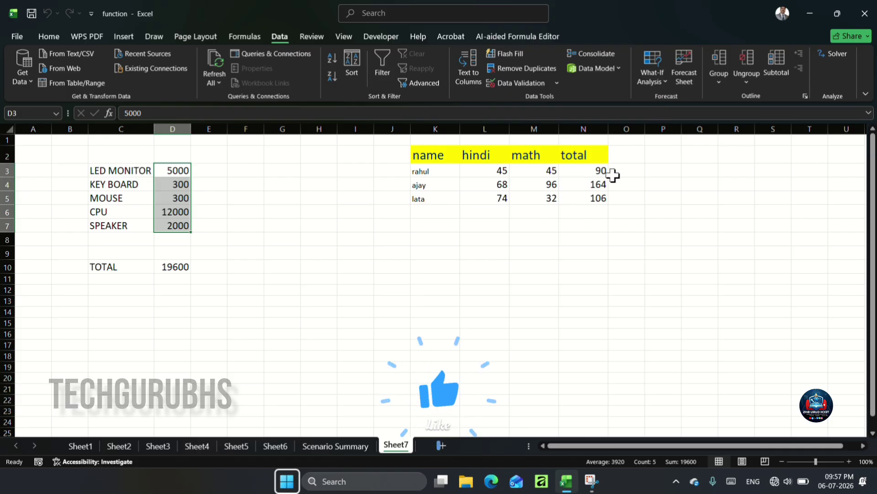
click(505, 187)
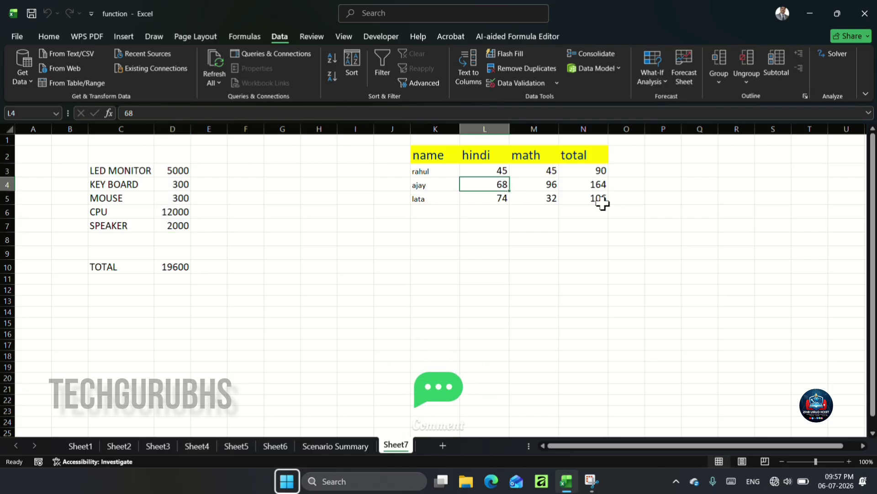
text(40)
key(Tab)
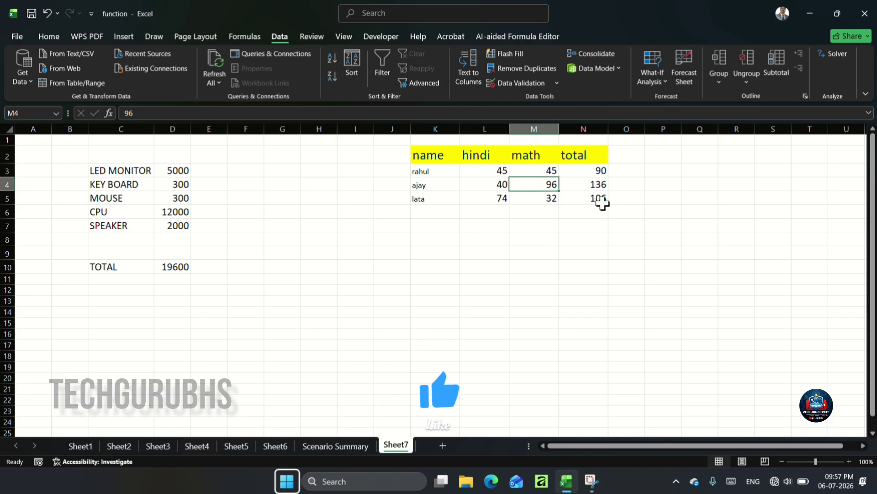
text(35)
key(Return)
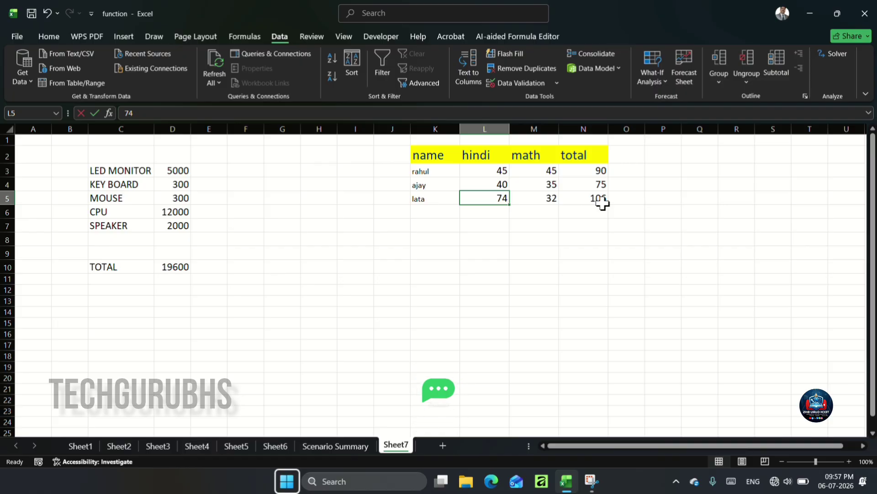
text(30)
key(Tab)
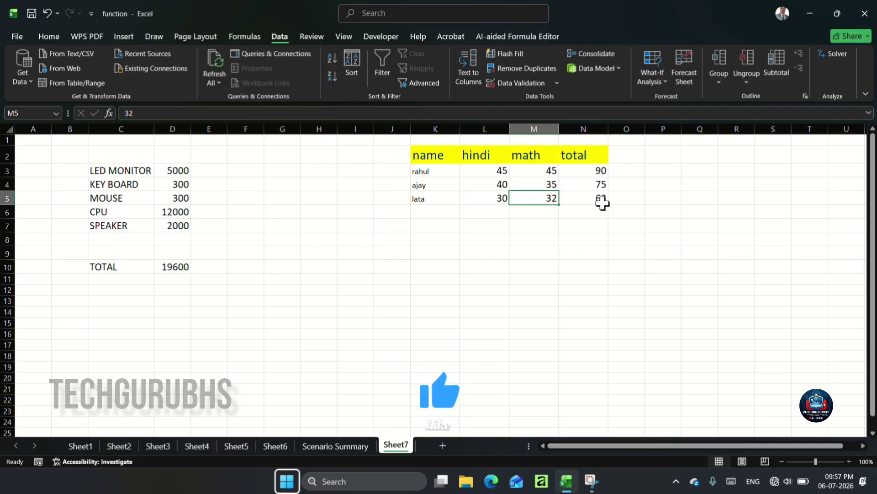
text(35)
key(Tab)
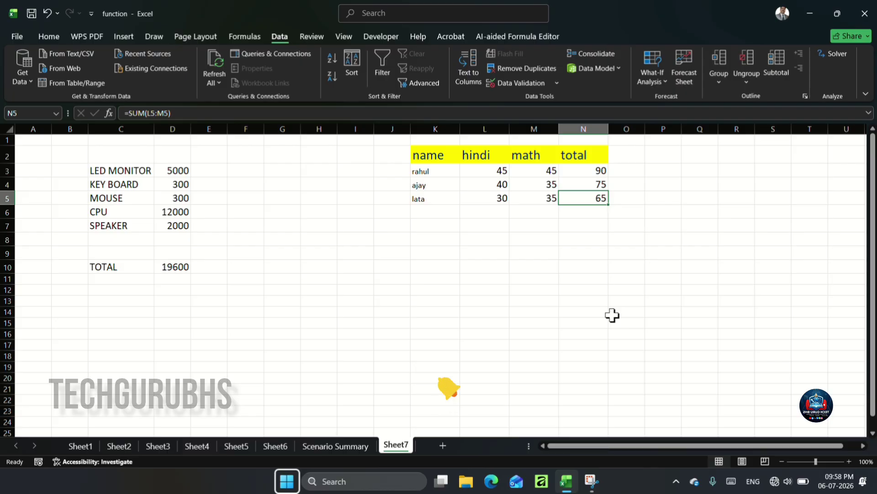
Step: Run Goal Seek to bring the total in N5 to 75 by changing L5, and discard the result
click(661, 87)
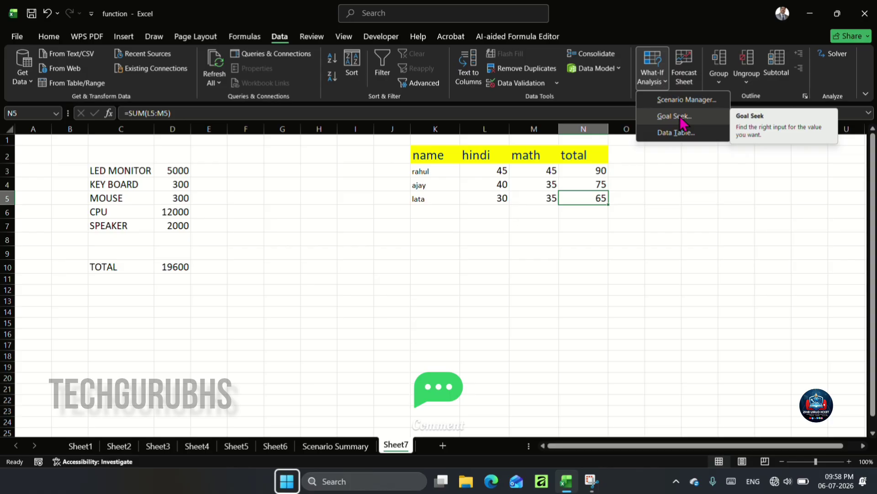
click(675, 116)
drag(384, 178, 341, 224)
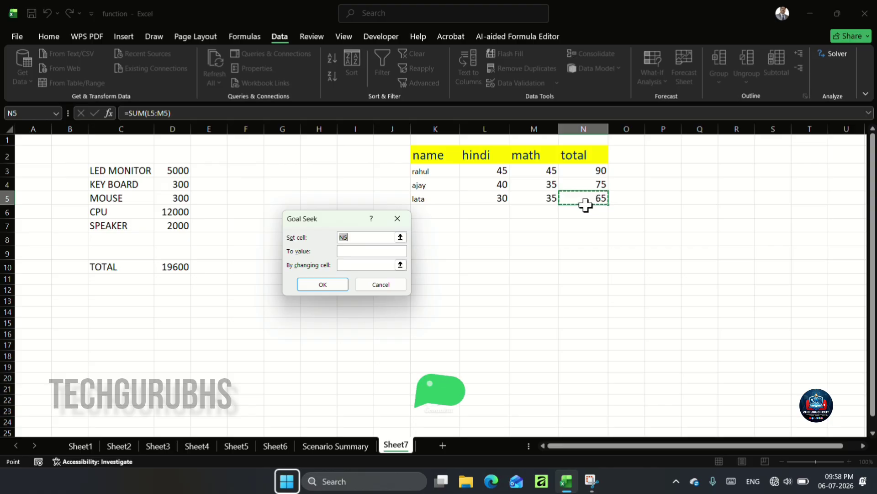
click(348, 251)
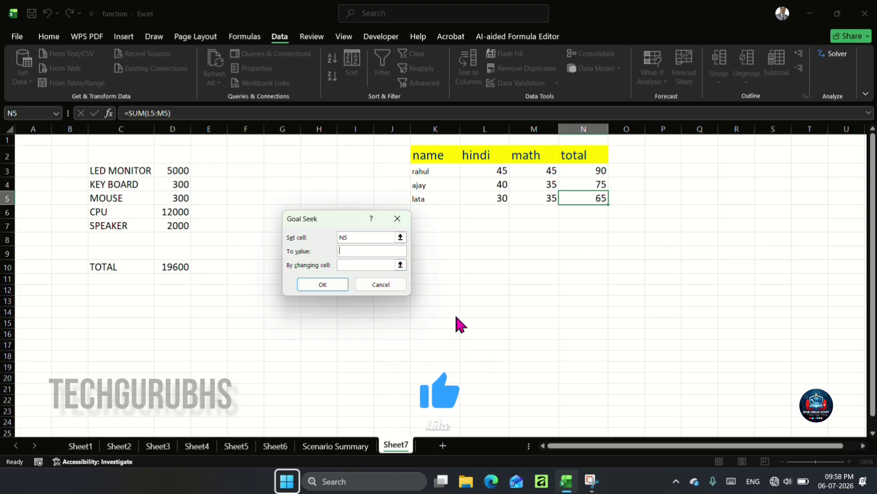
text(75)
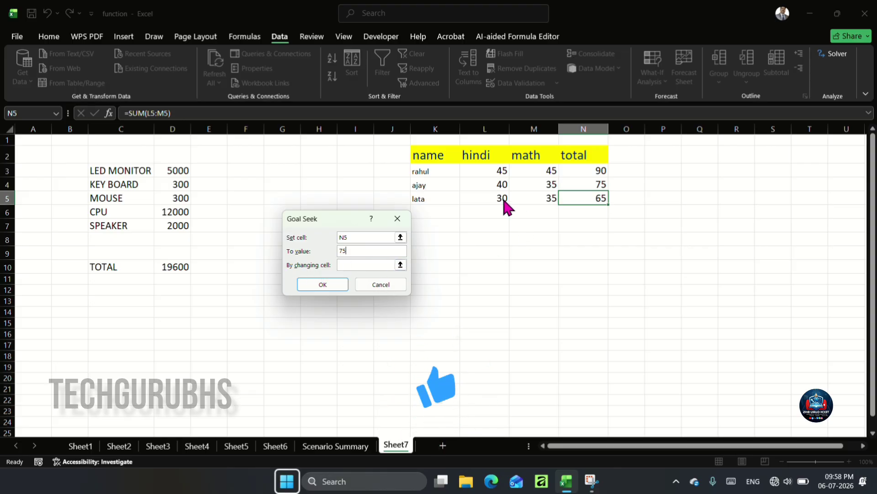
click(355, 265)
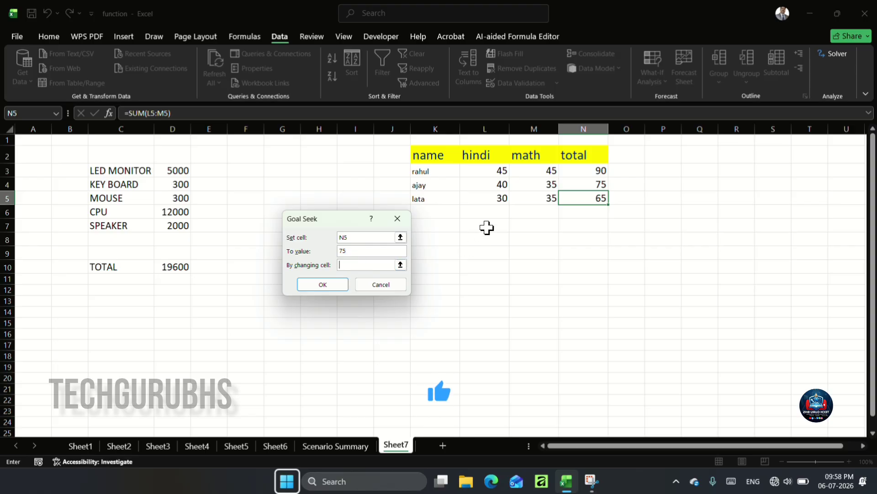
click(493, 197)
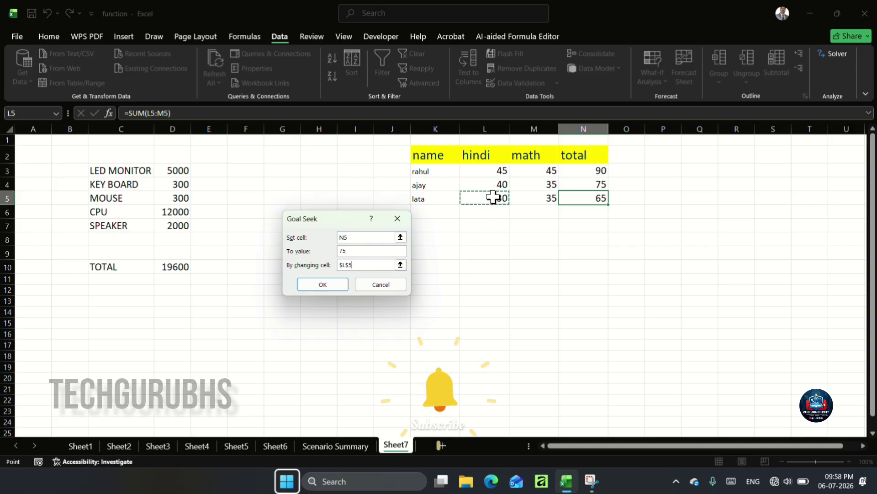
click(316, 283)
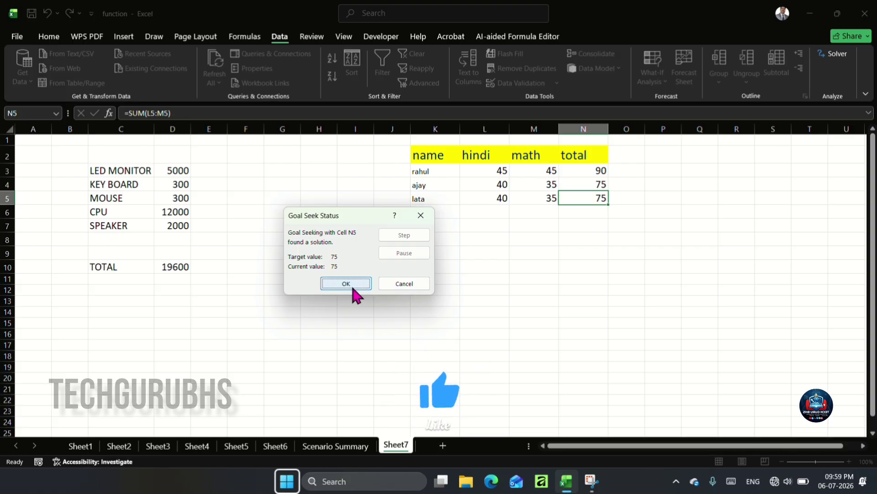
click(387, 285)
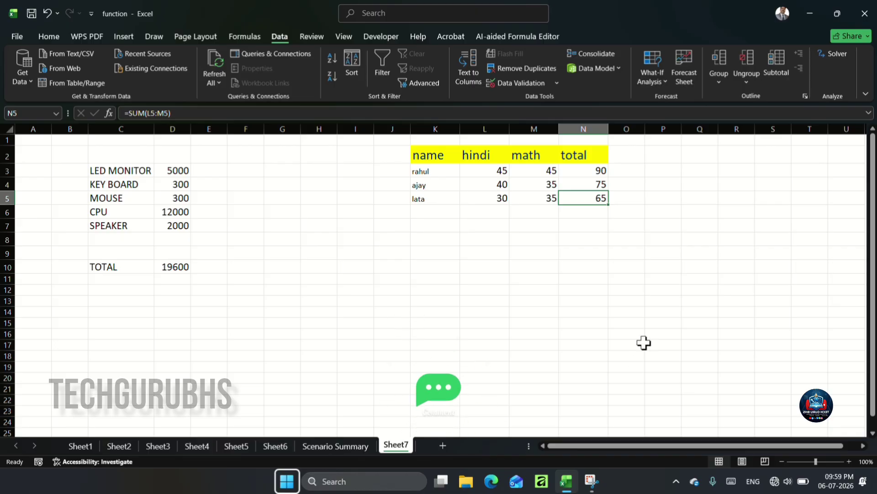
click(664, 87)
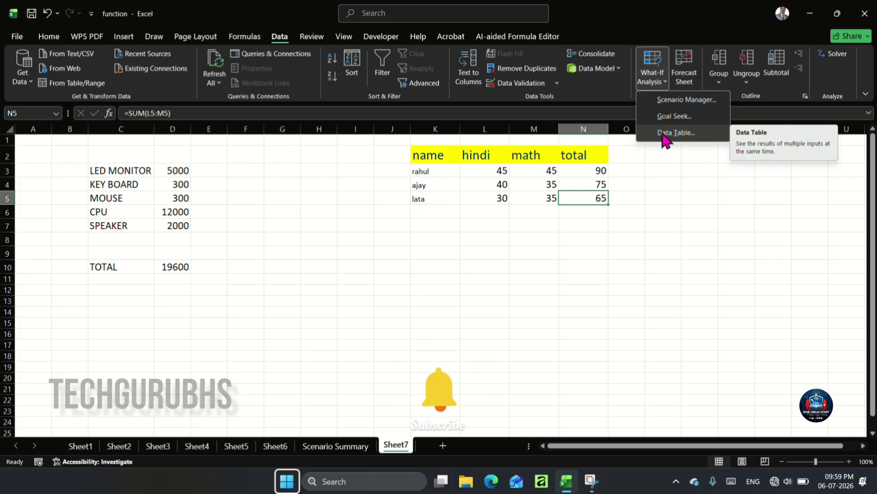
click(421, 251)
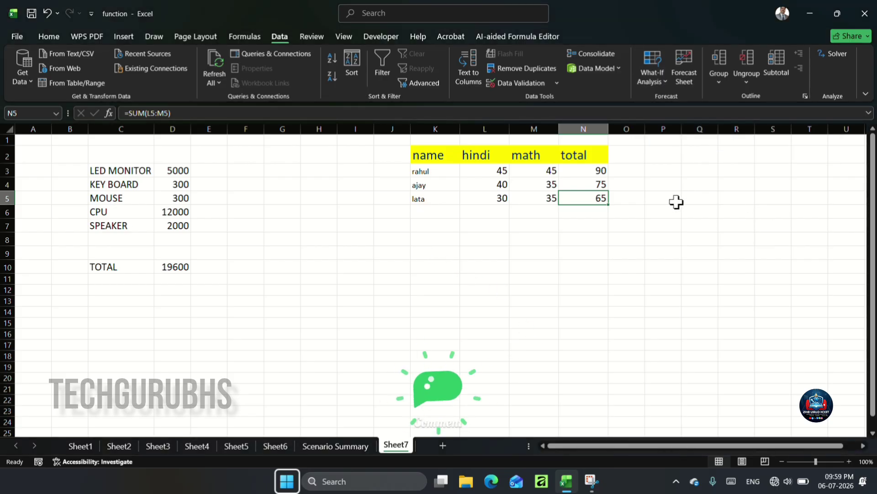
click(702, 159)
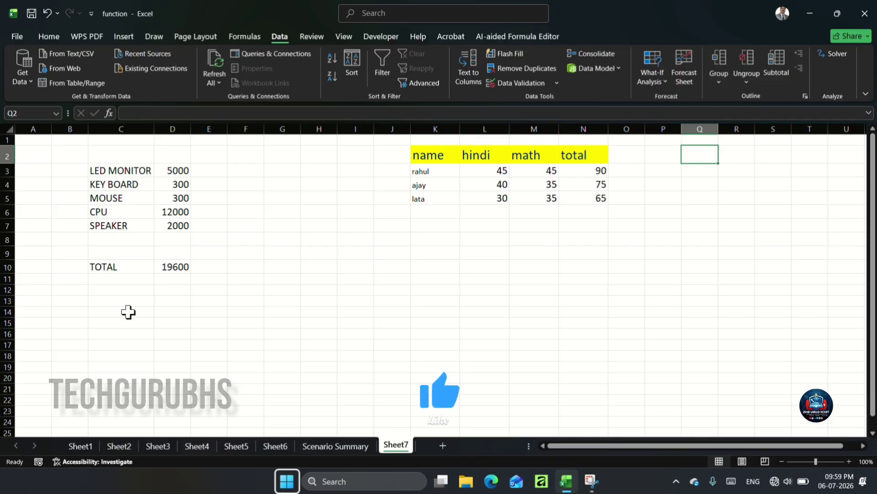
Step: Enter 1 in both C13 and C14 as the input cells for a data table
click(115, 300)
text(1)
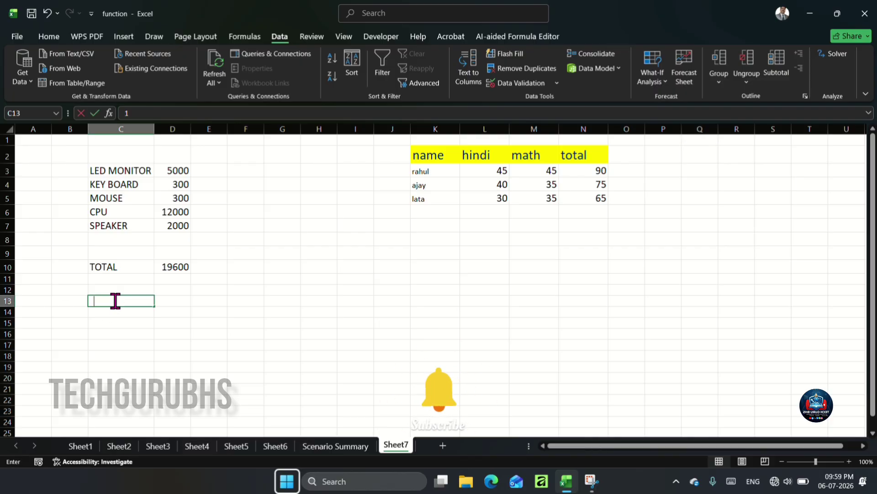
key(Return)
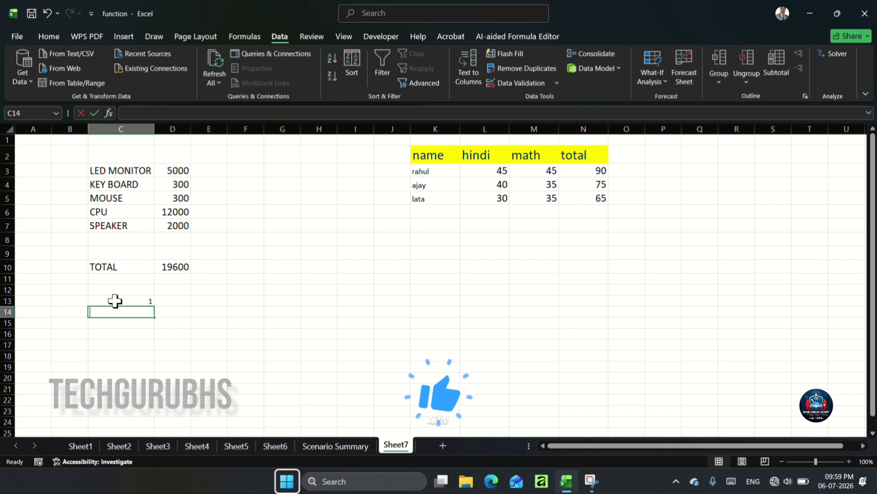
text(1)
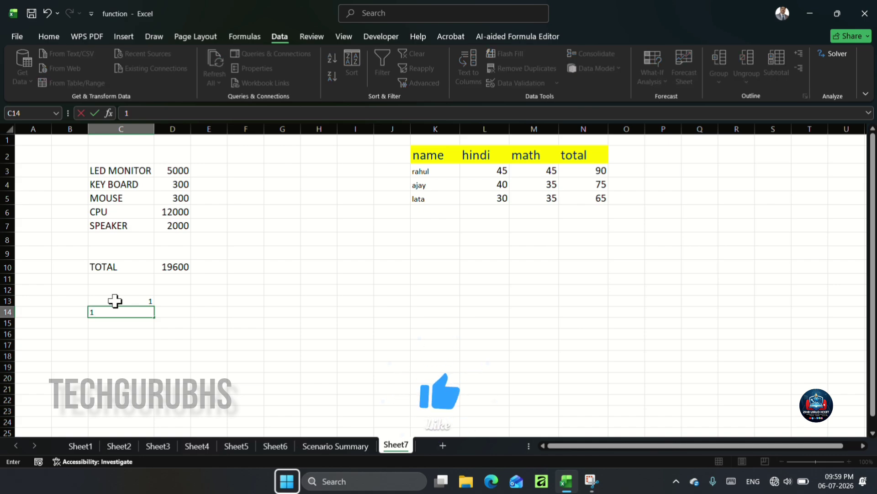
Step: Enter the formula =C13*C14 in F10 as the corner cell of the data table
click(242, 267)
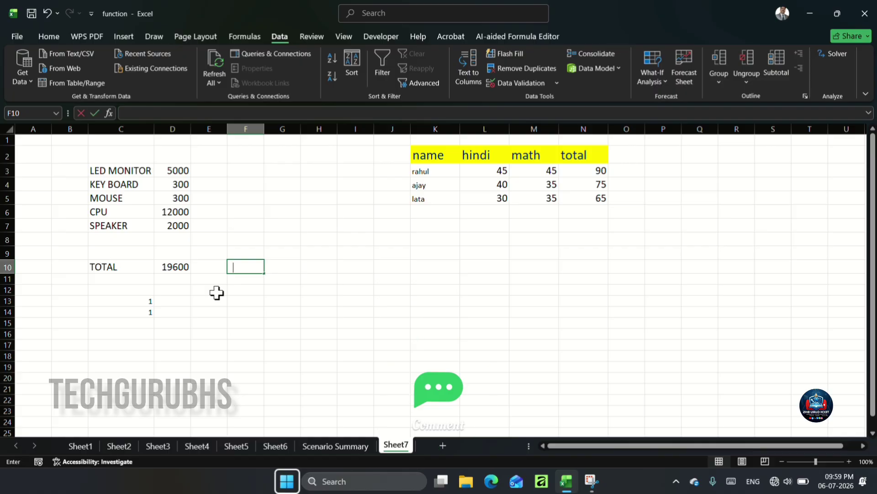
text(=)
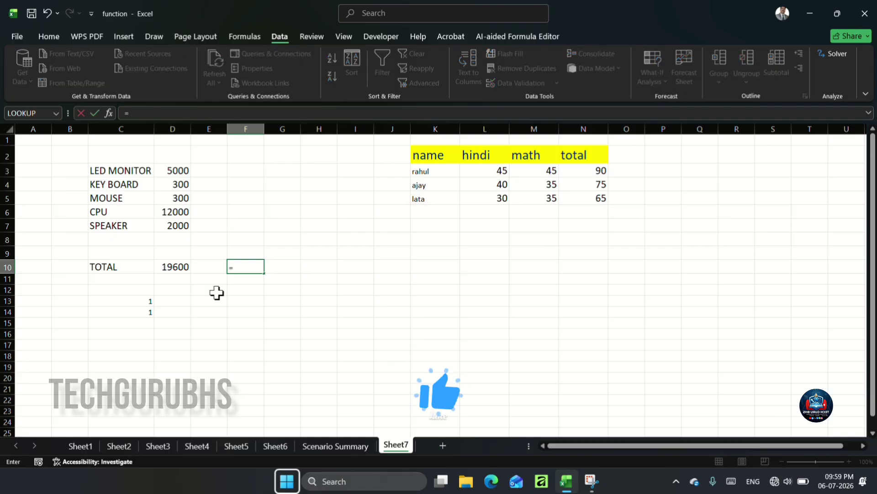
click(140, 300)
text(*)
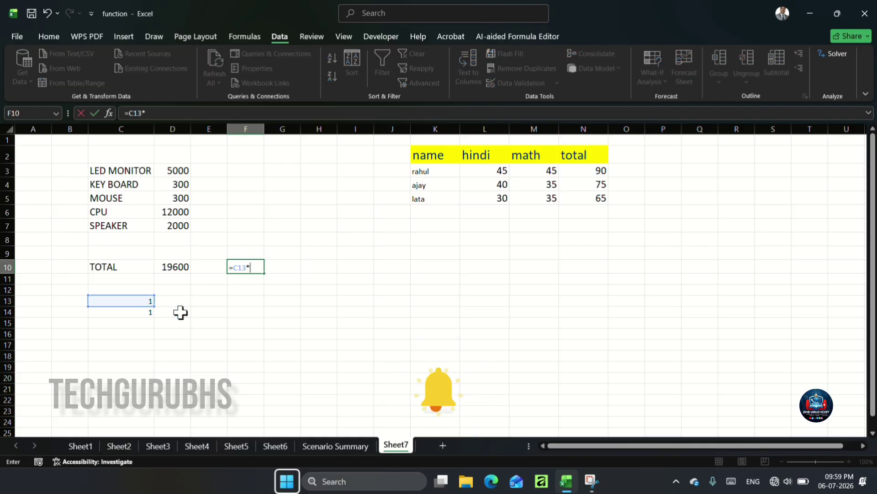
click(121, 313)
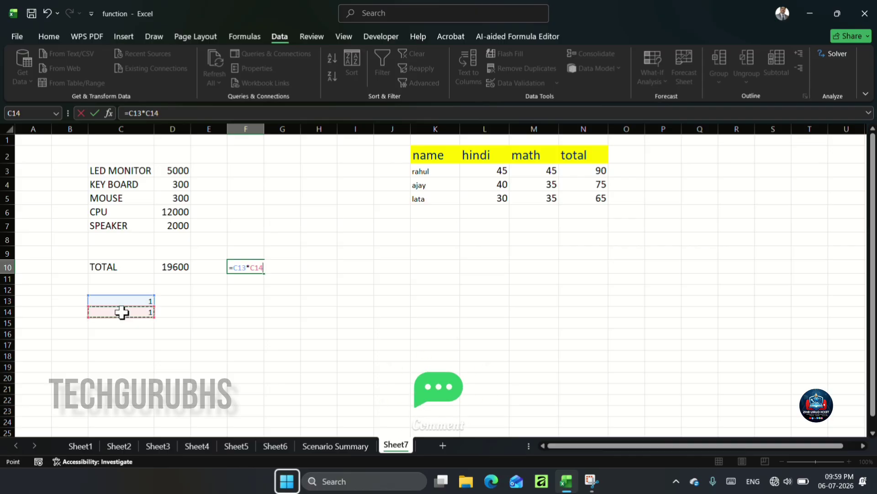
key(Return)
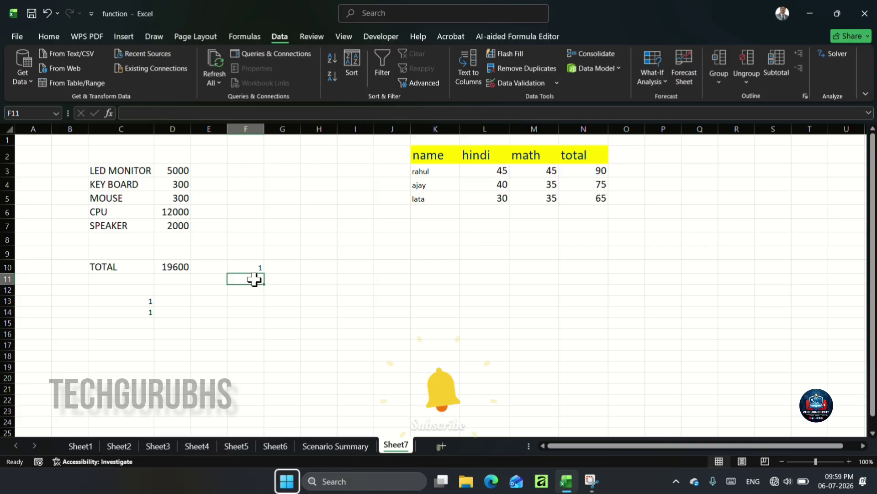
Step: Fill F11:F19 below the formula with the numbers 2 to 10
text(2)
key(Return)
text(3)
key(Return)
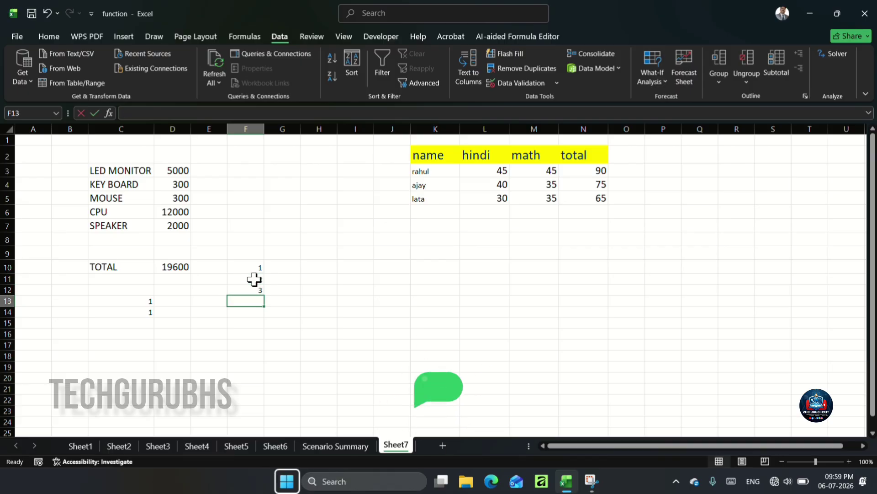
text(4)
key(Return)
text(5)
key(Return)
text(6)
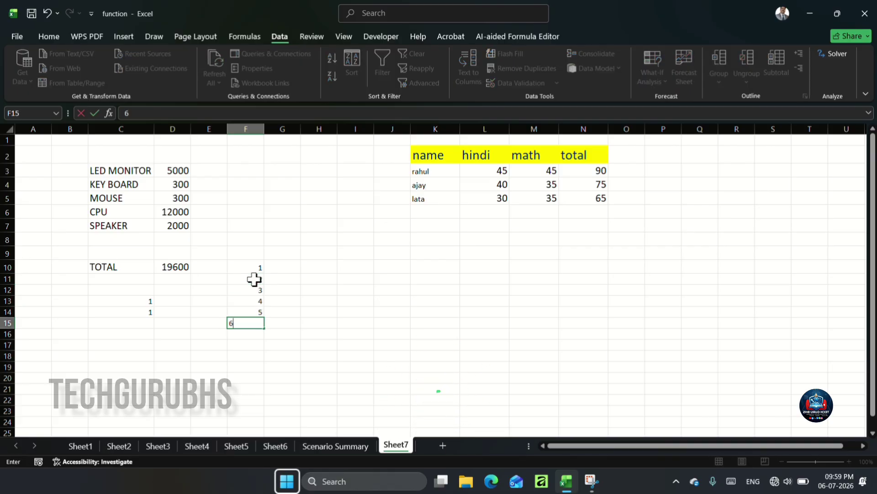
key(Return)
text(7)
key(Return)
text(8)
key(Return)
text(9)
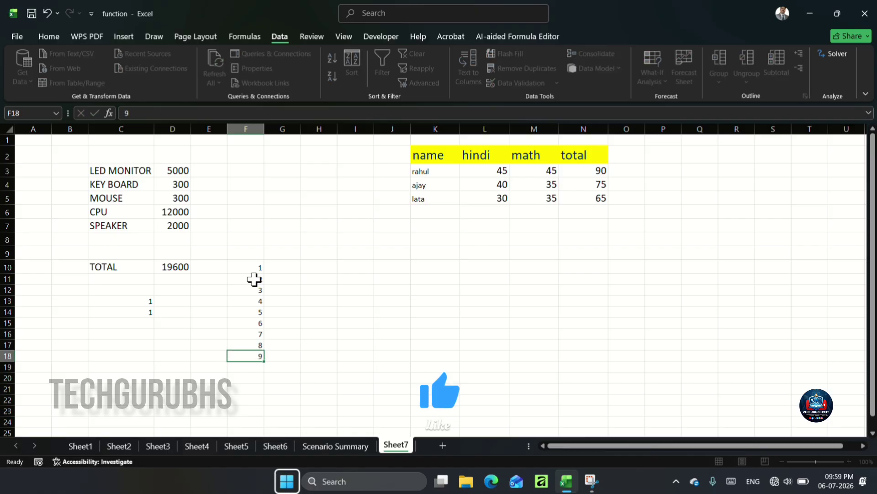
key(Return)
text(10)
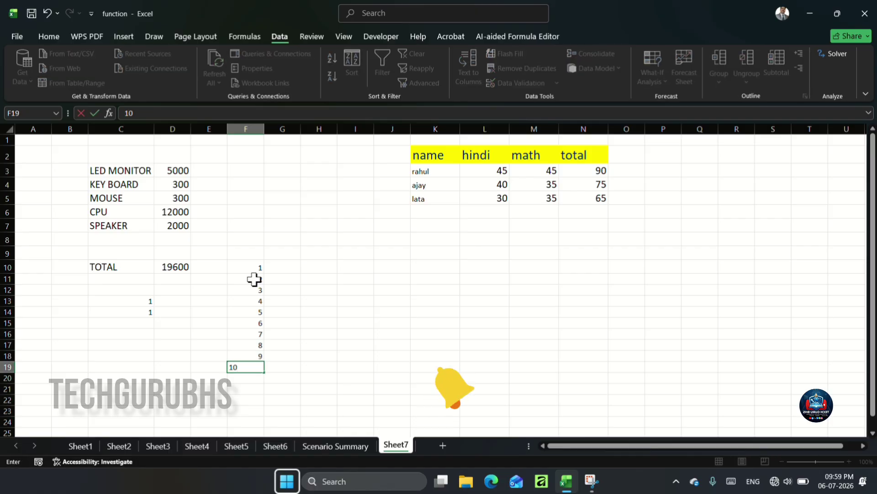
Step: Fill G10:O10 across from the corner formula with the numbers 2 to 10
click(292, 266)
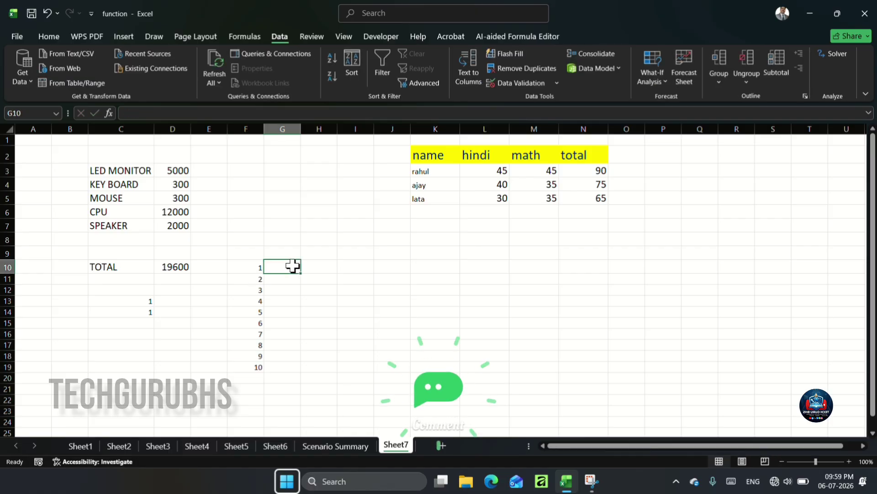
key(Right)
text(3)
key(Right)
text(4)
key(Right)
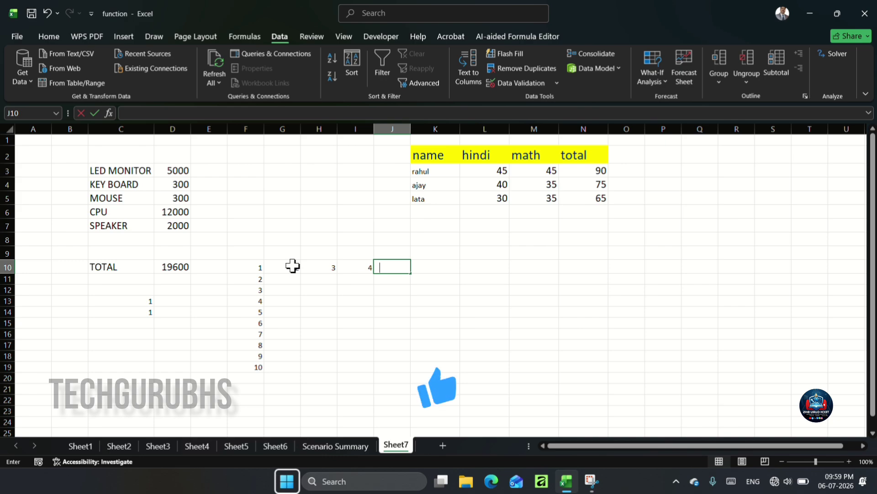
text(5)
key(Right)
text(6)
key(Right)
text(7)
key(Right)
text(8)
key(Right)
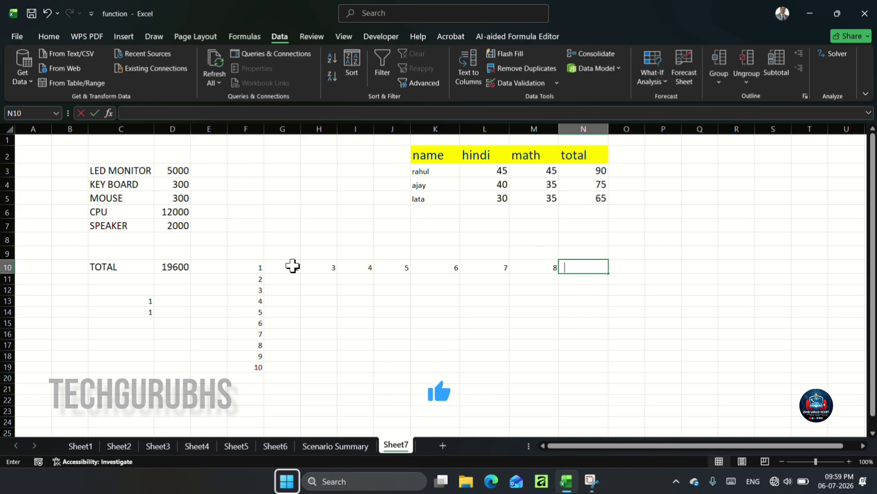
text(9)
key(Right)
text(10)
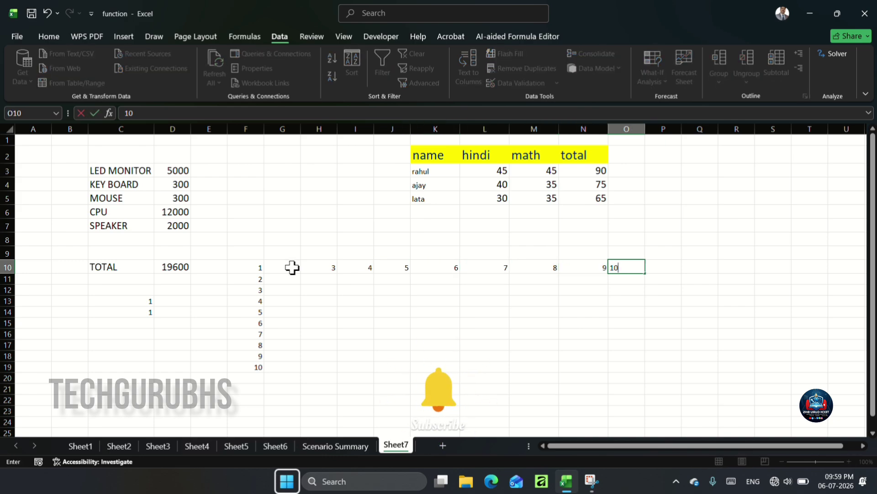
click(283, 278)
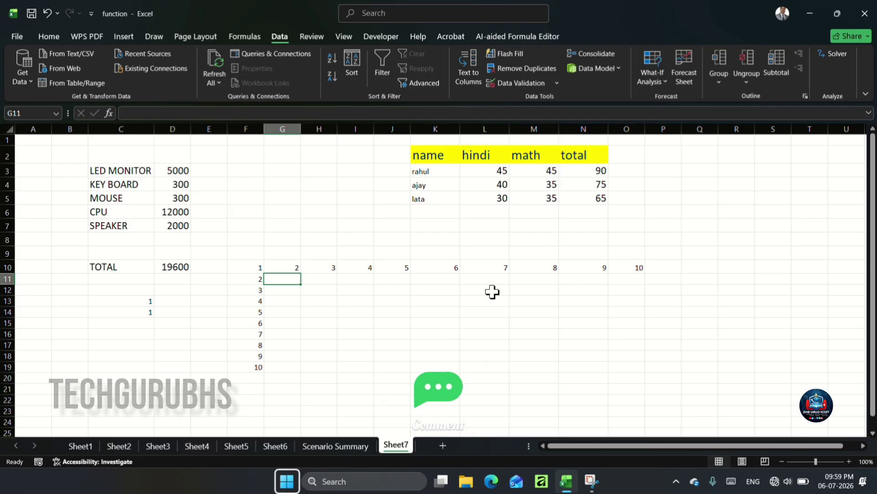
Step: Create a What-If data table over F10:O19 with row input cell C13 and column input cell C14
drag(252, 266, 619, 367)
click(662, 84)
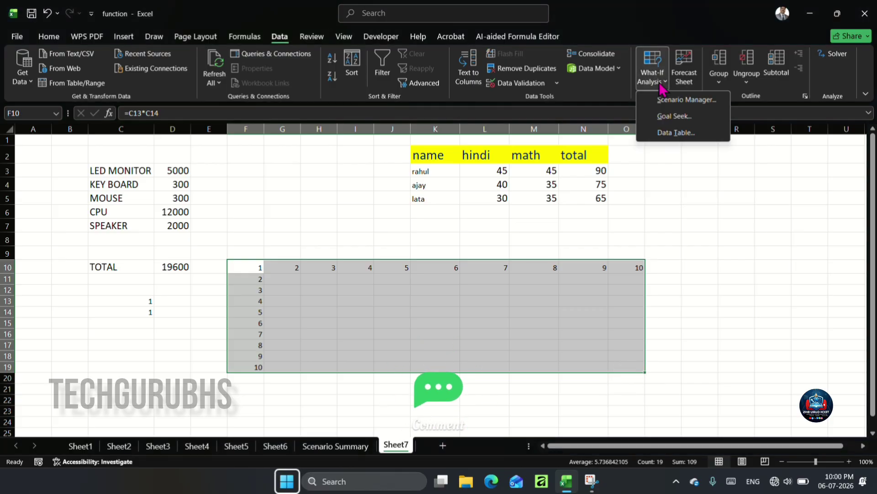
click(666, 133)
drag(332, 183, 329, 175)
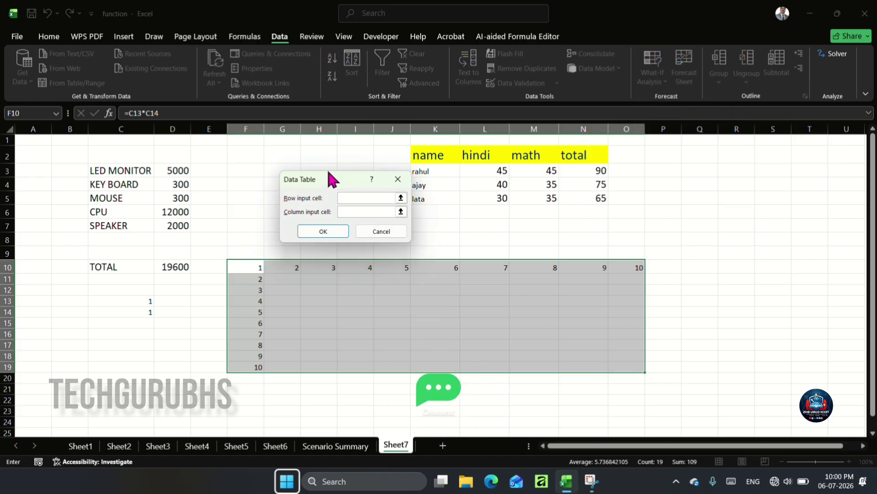
click(144, 302)
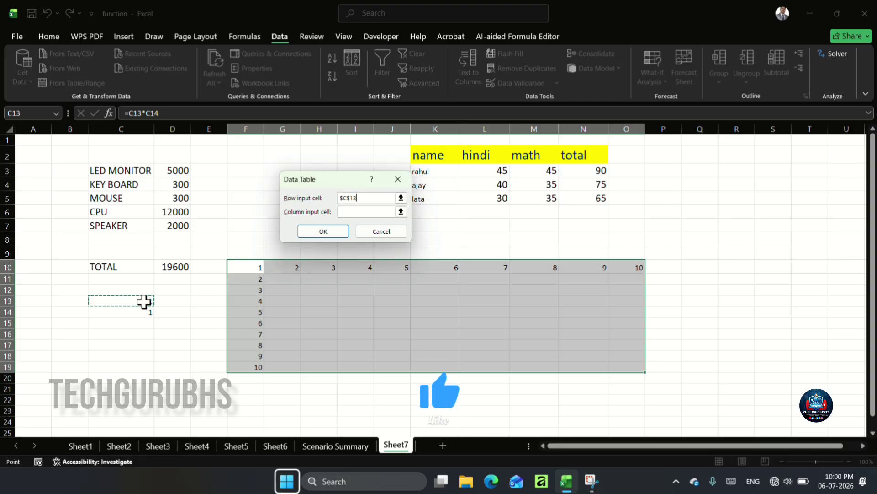
click(345, 211)
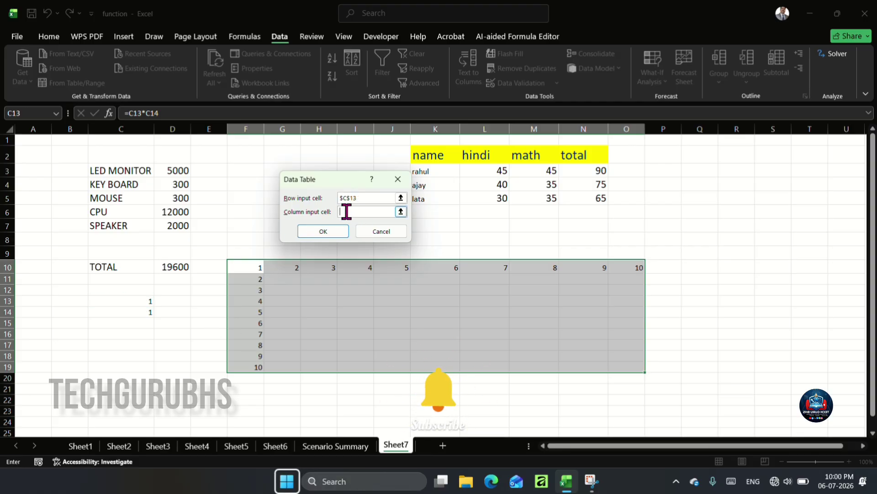
click(144, 312)
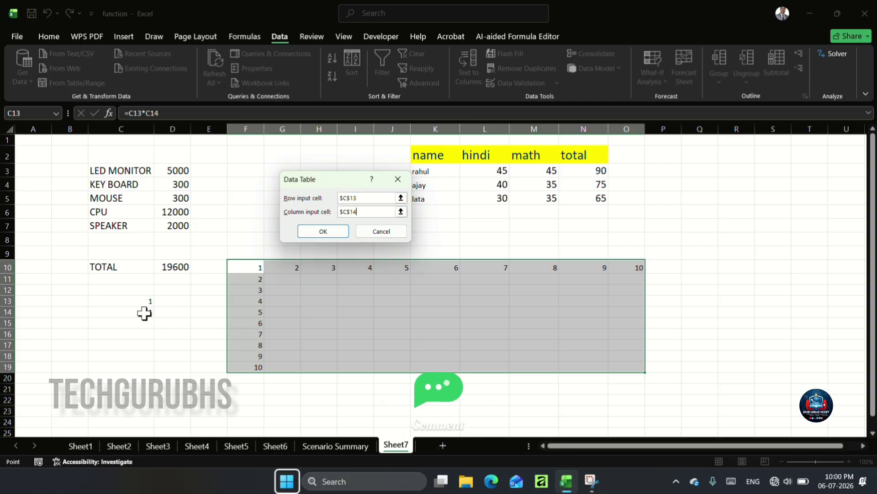
click(323, 232)
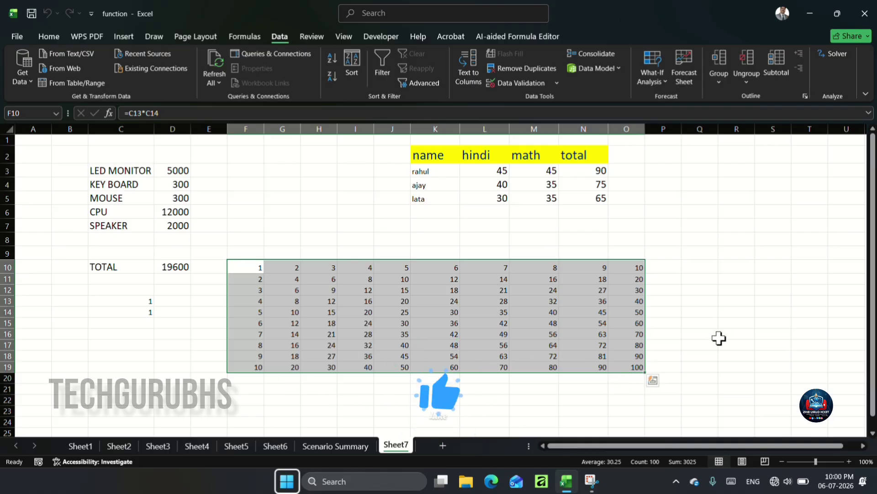
Step: Examine the multiplication results column by column in the data table F10:O19
drag(720, 338, 711, 334)
drag(256, 270, 259, 366)
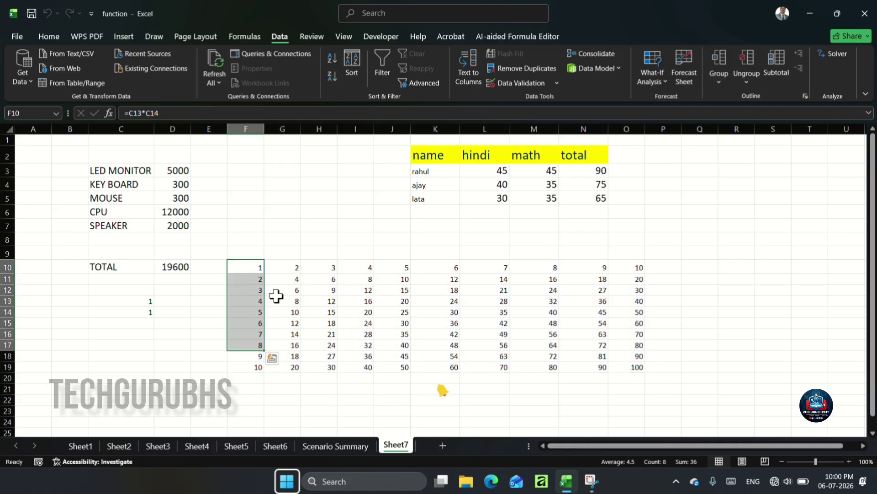
click(298, 267)
drag(298, 267, 298, 325)
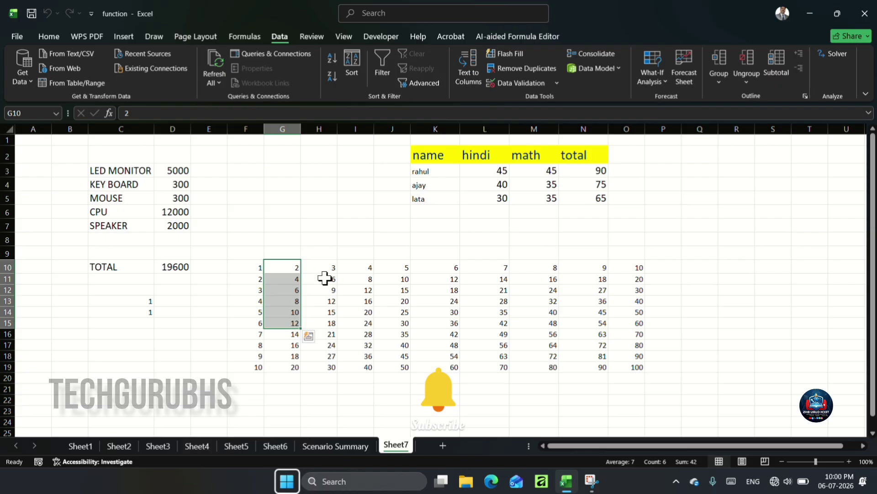
drag(326, 269, 328, 324)
drag(364, 278, 366, 334)
drag(396, 291, 403, 323)
drag(446, 282, 505, 342)
drag(544, 302, 565, 341)
drag(604, 310, 646, 324)
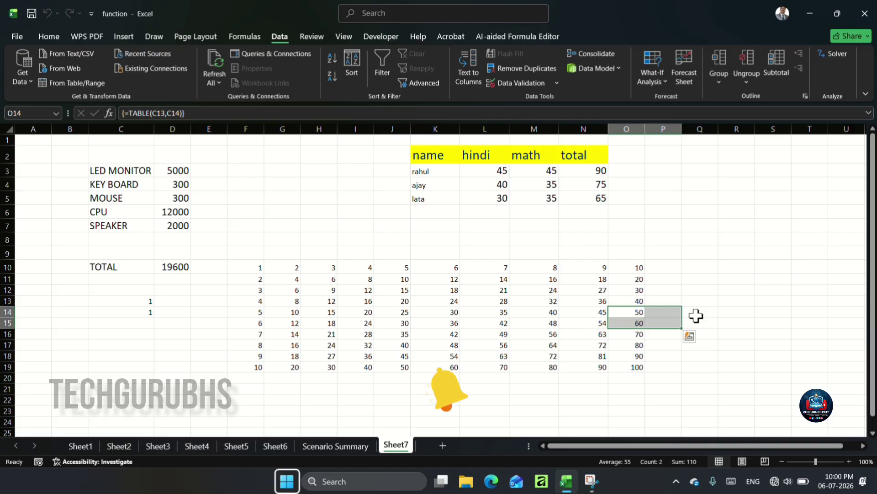